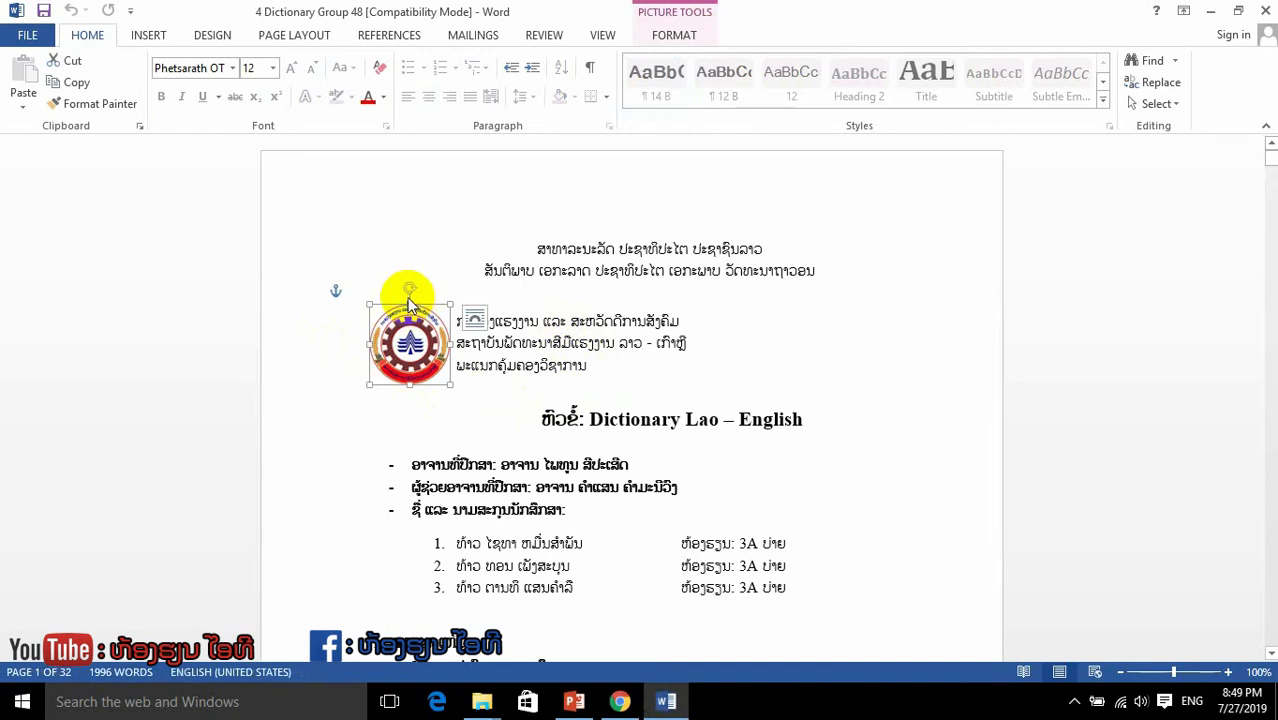
# Step: Delete the round emblem on the cover page and the MS Access 2013 Essentials picture in section 2.3
pyautogui.press('Delete')
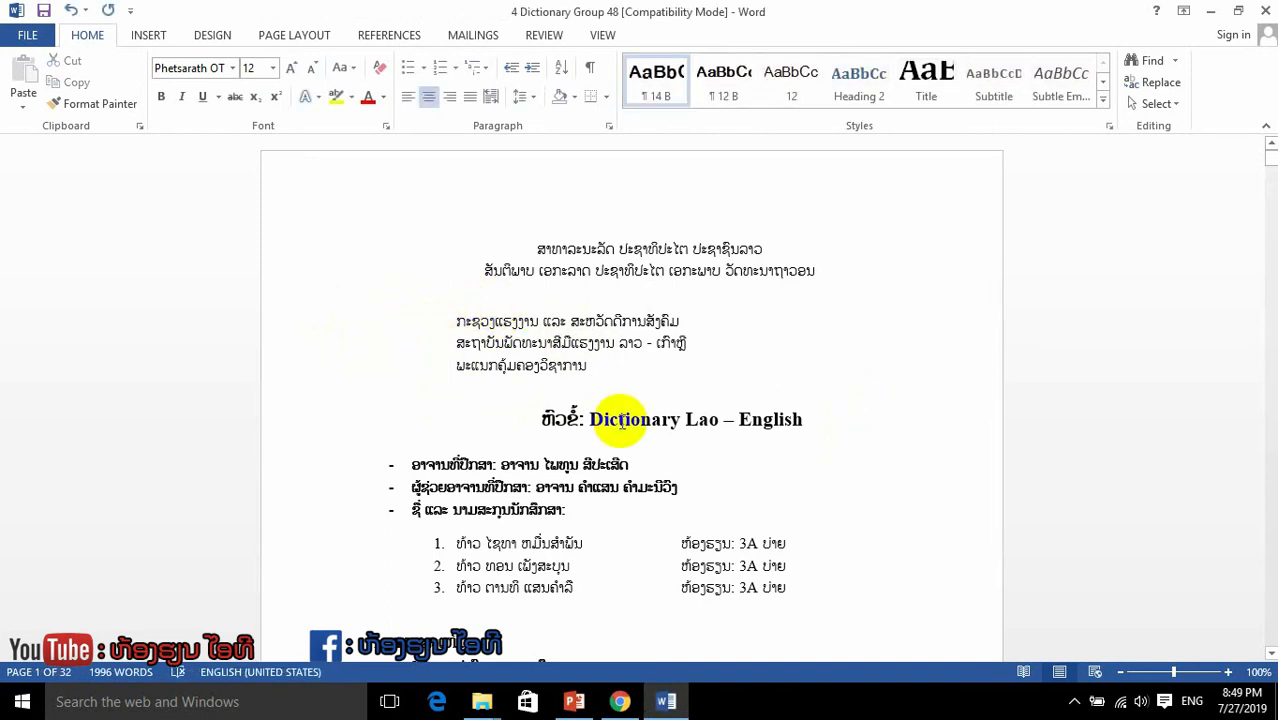
pyautogui.scroll(-20, 597, 418)
pyautogui.scroll(-15, 660, 482)
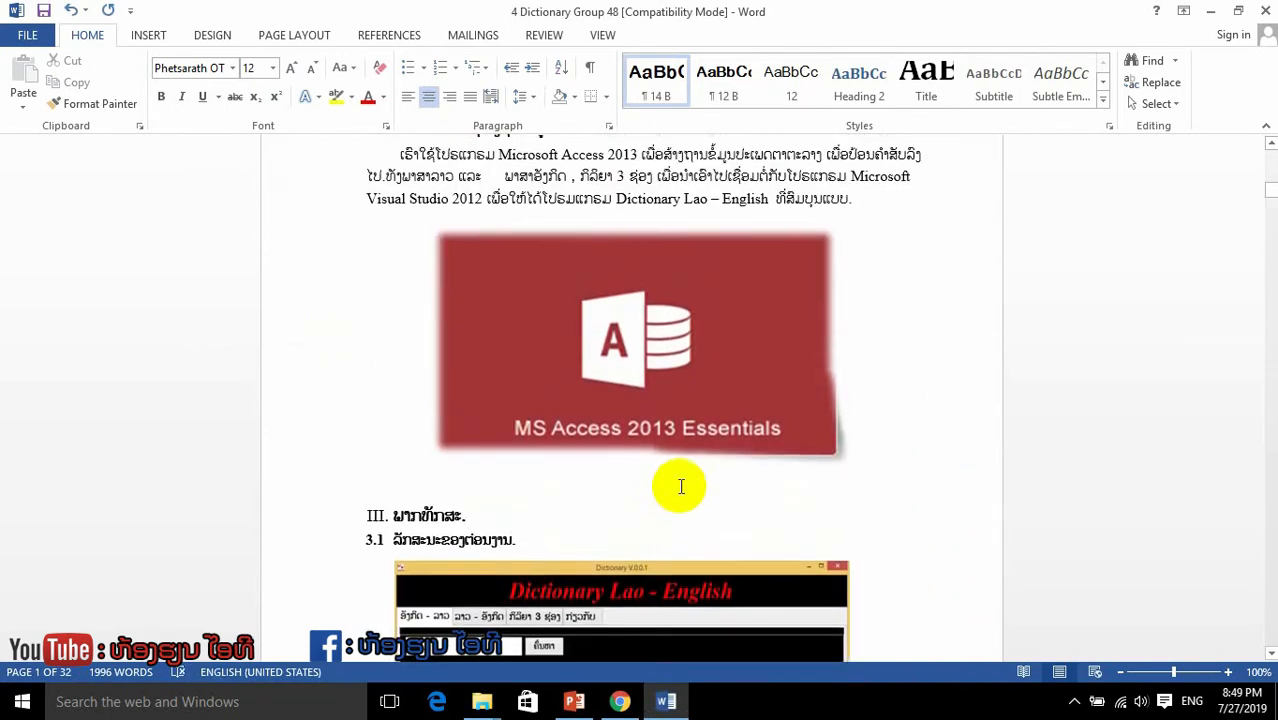
pyautogui.scroll(1, 681, 487)
pyautogui.click(673, 472)
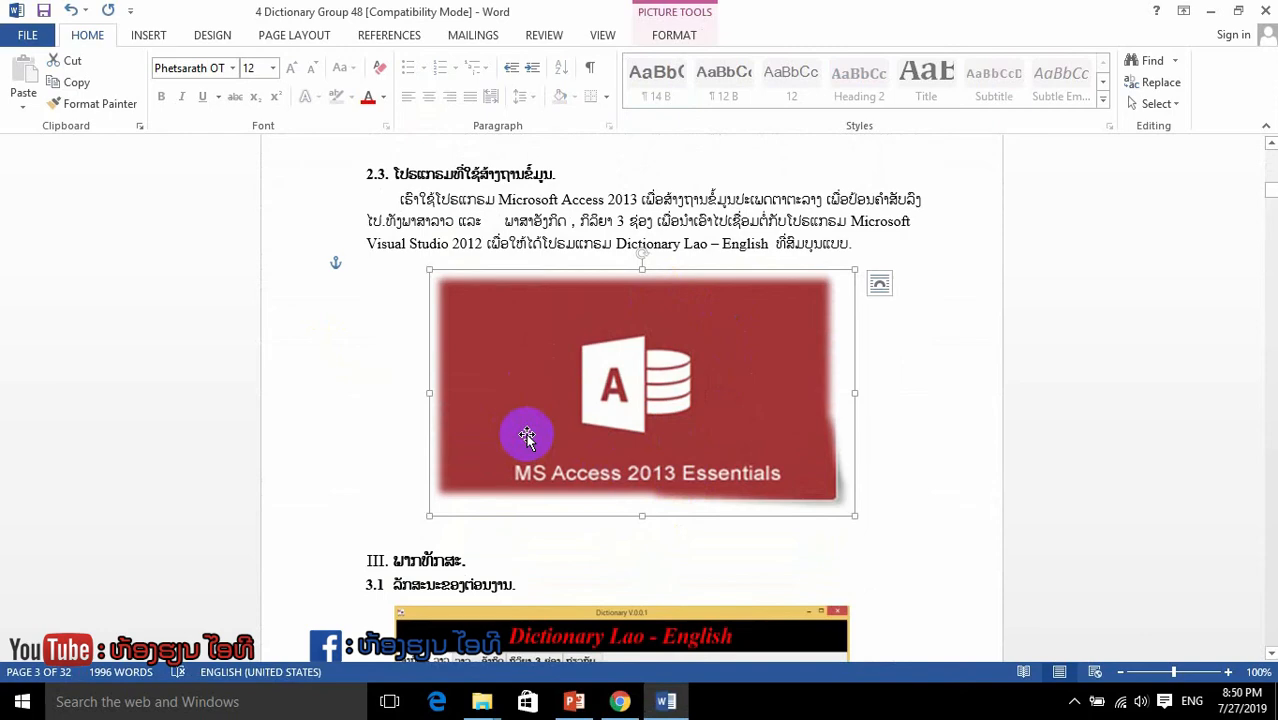
pyautogui.press('Delete')
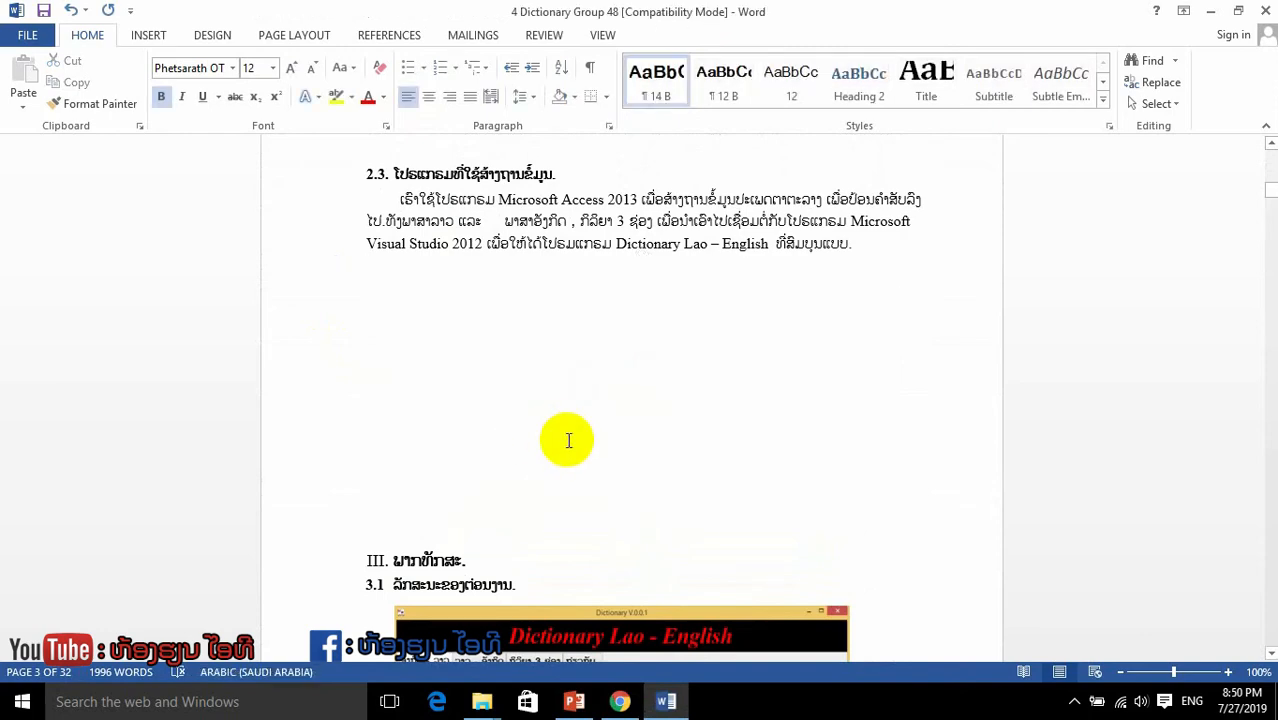
# Step: Show the desktop to view the logo and Access image files, and return to the document's cover page
pyautogui.scroll(7, 570, 437)
pyautogui.scroll(20, 568, 490)
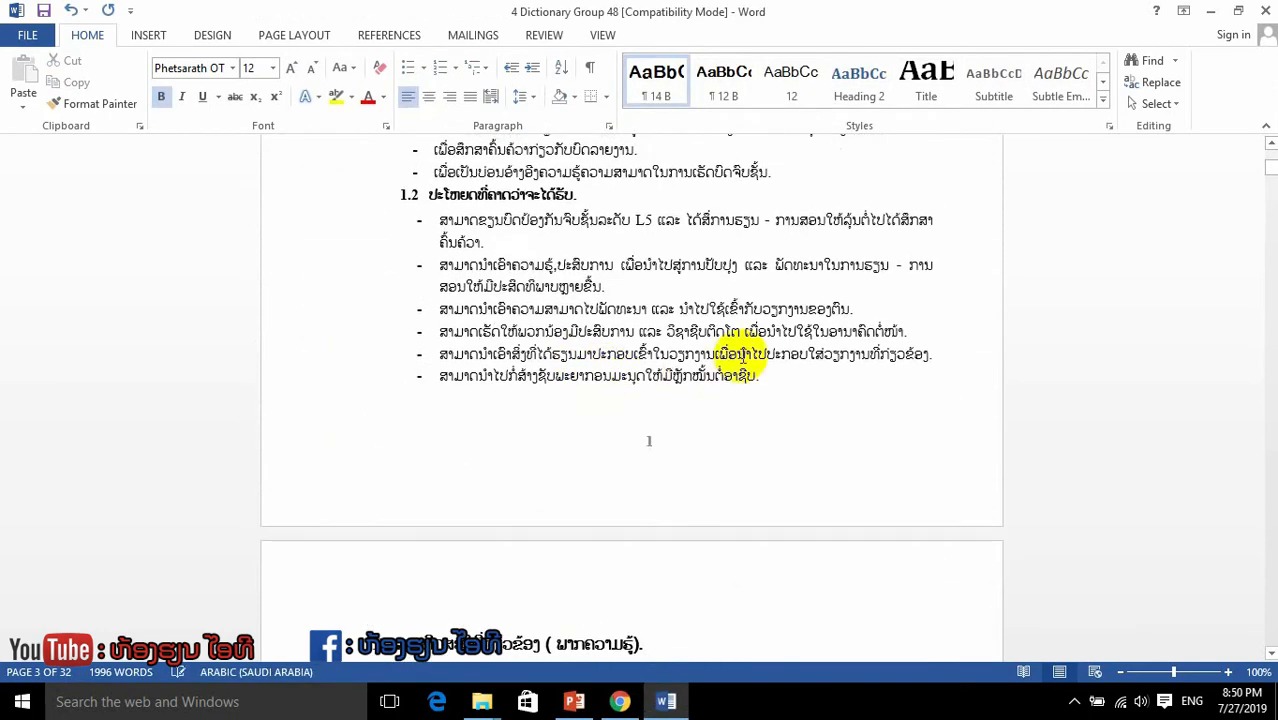
pyautogui.click(1208, 18)
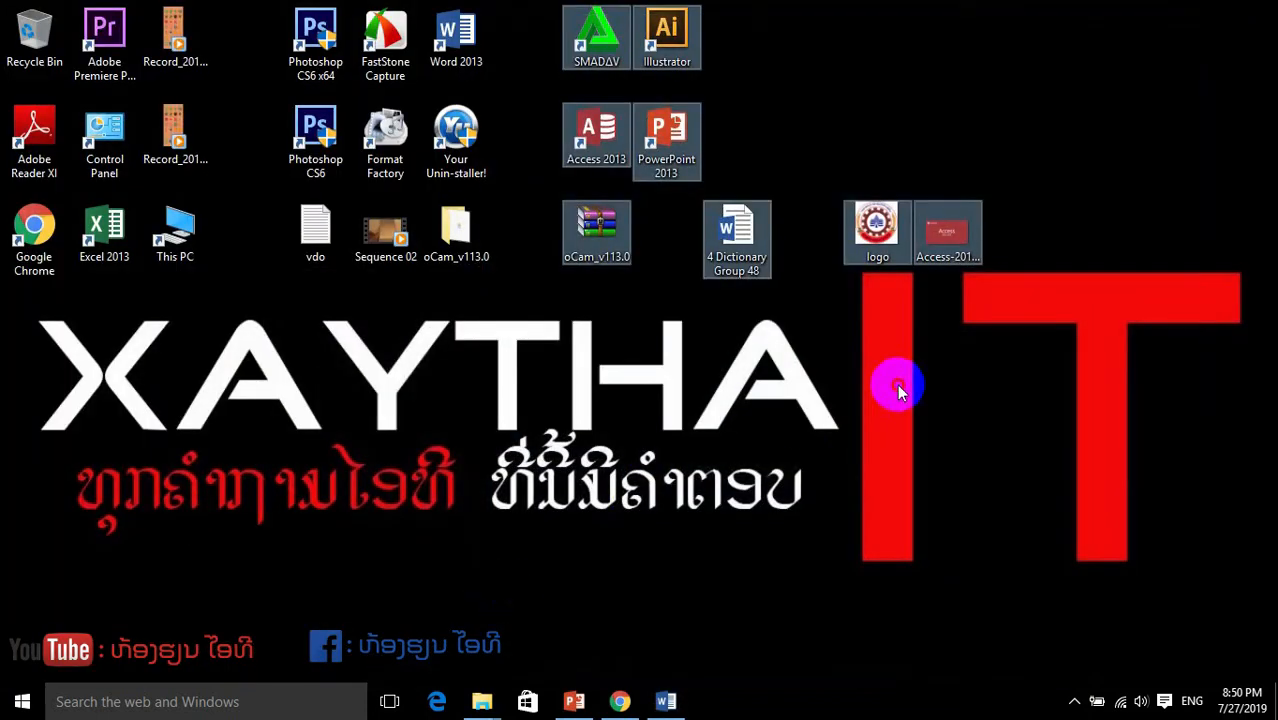
pyautogui.moveTo(832, 145); pyautogui.dragTo(1013, 360)
pyautogui.click(1036, 284)
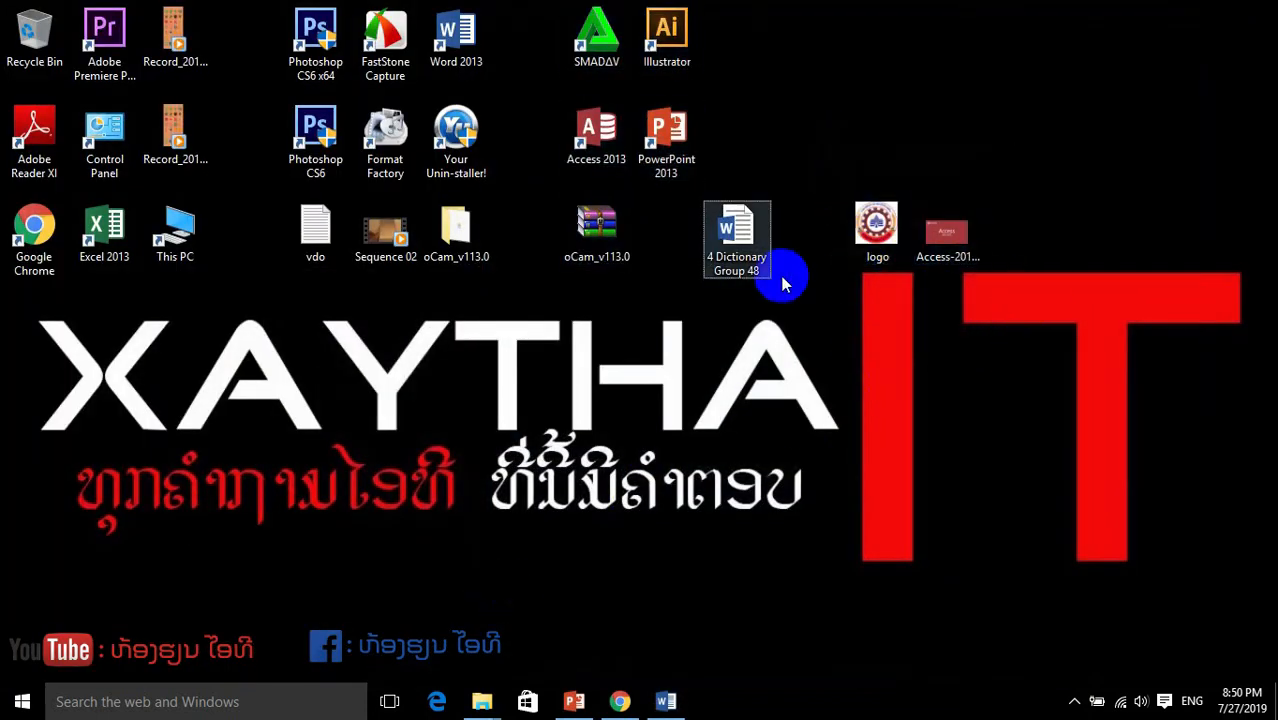
pyautogui.click(666, 701)
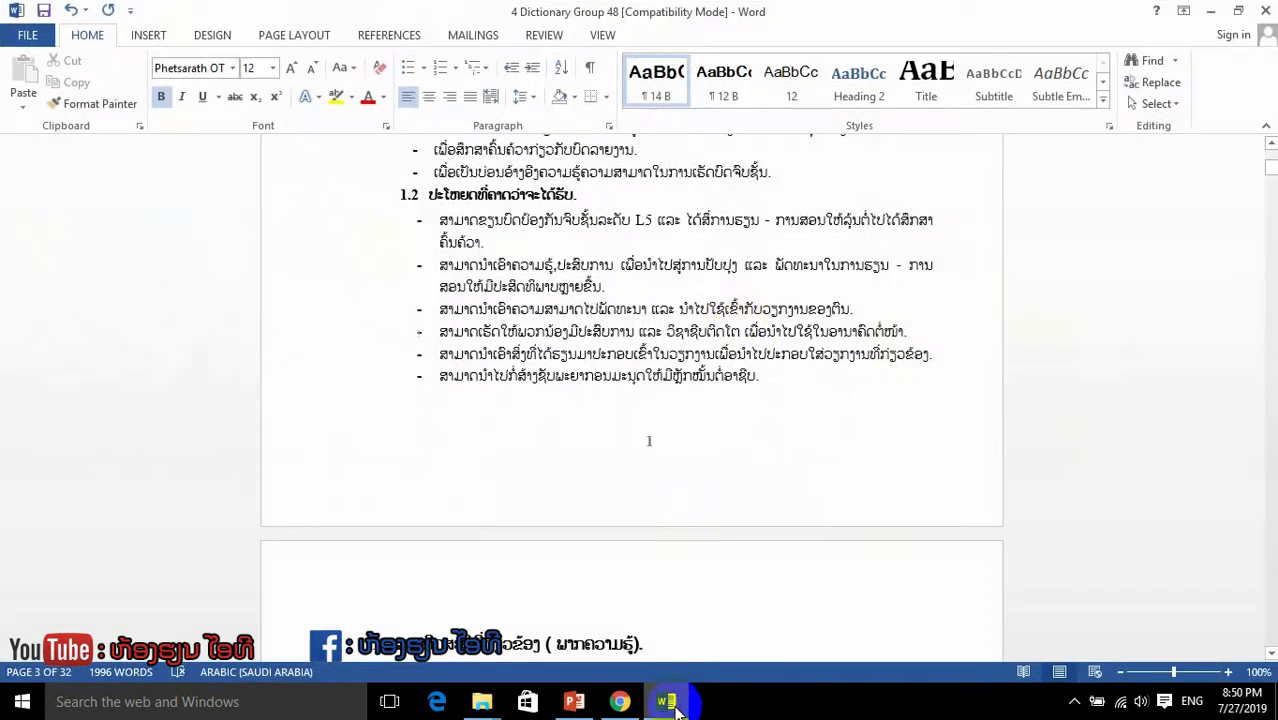
pyautogui.scroll(5, 588, 440)
pyautogui.scroll(5, 588, 455)
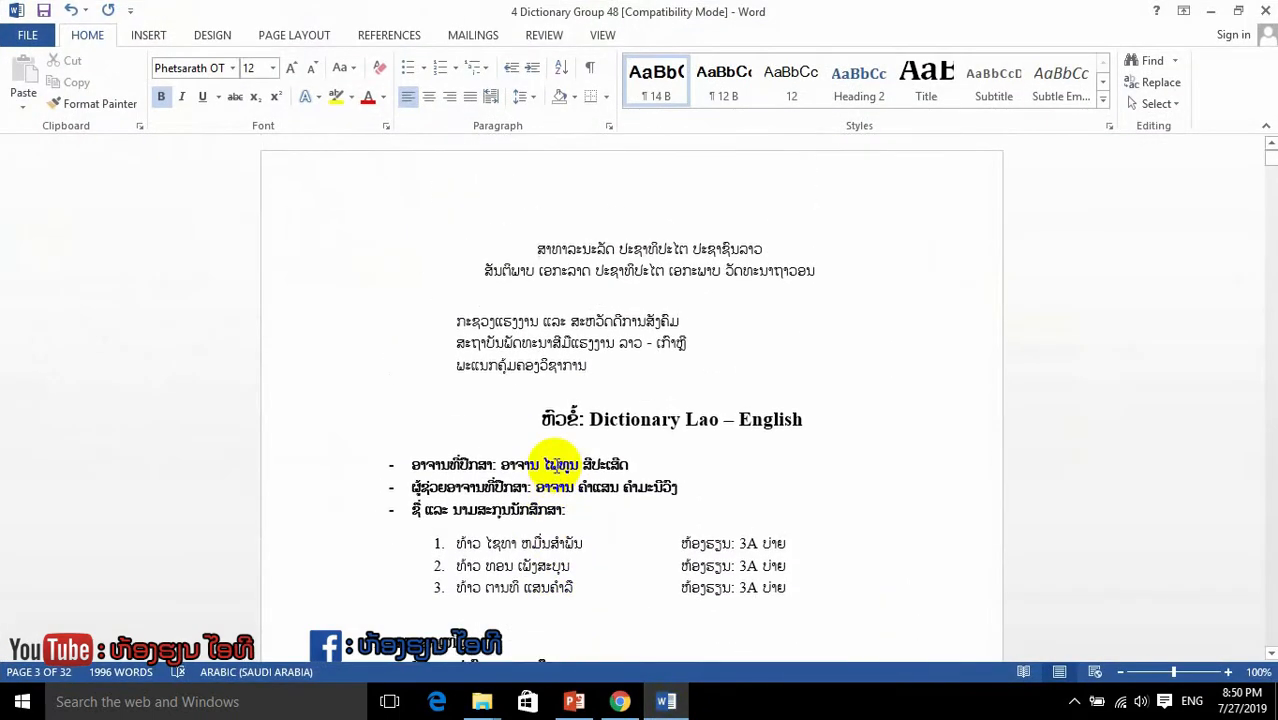
pyautogui.moveTo(545, 248); pyautogui.dragTo(830, 593)
pyautogui.scroll(-3, 838, 585)
pyautogui.scroll(-7, 756, 457)
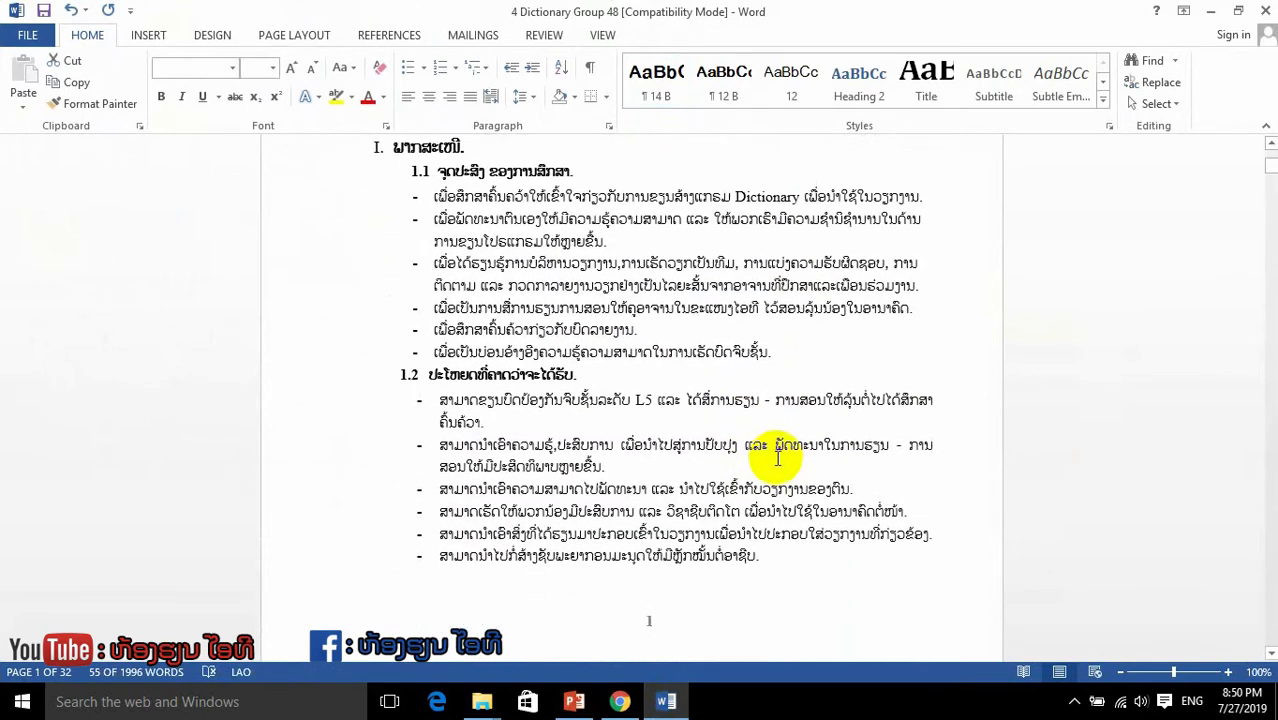
pyautogui.scroll(10, 755, 490)
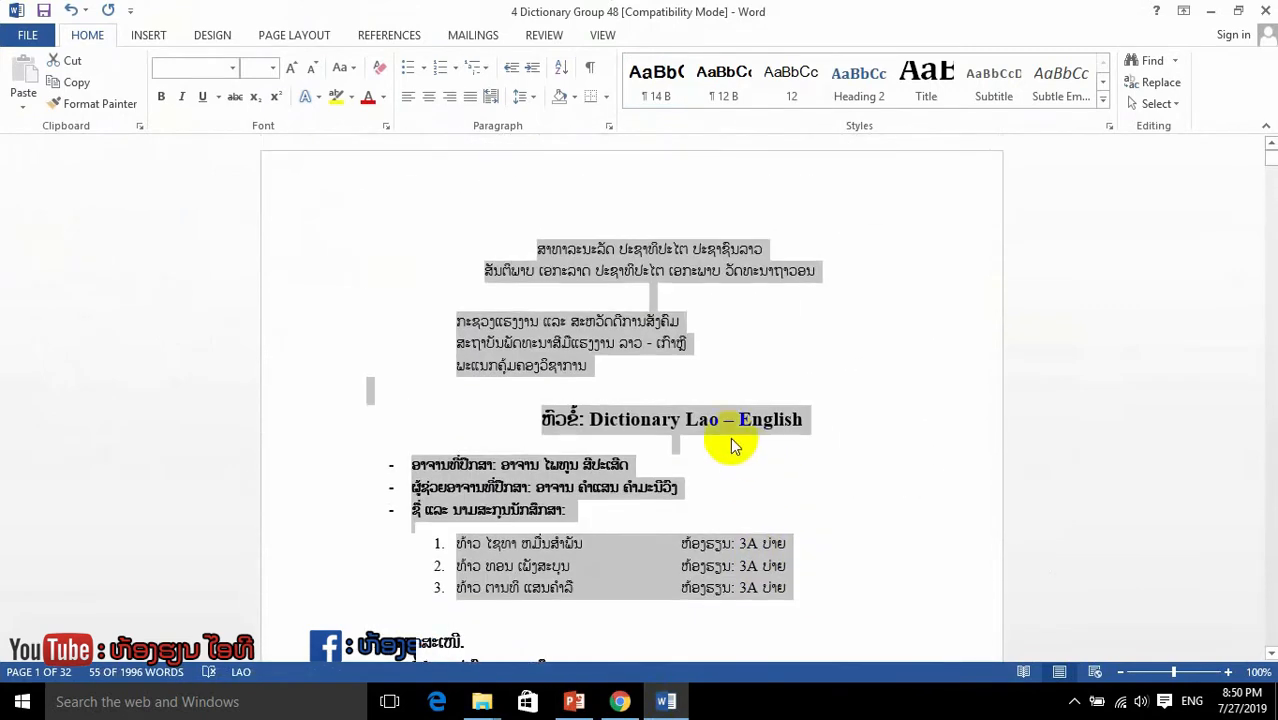
pyautogui.click(617, 344)
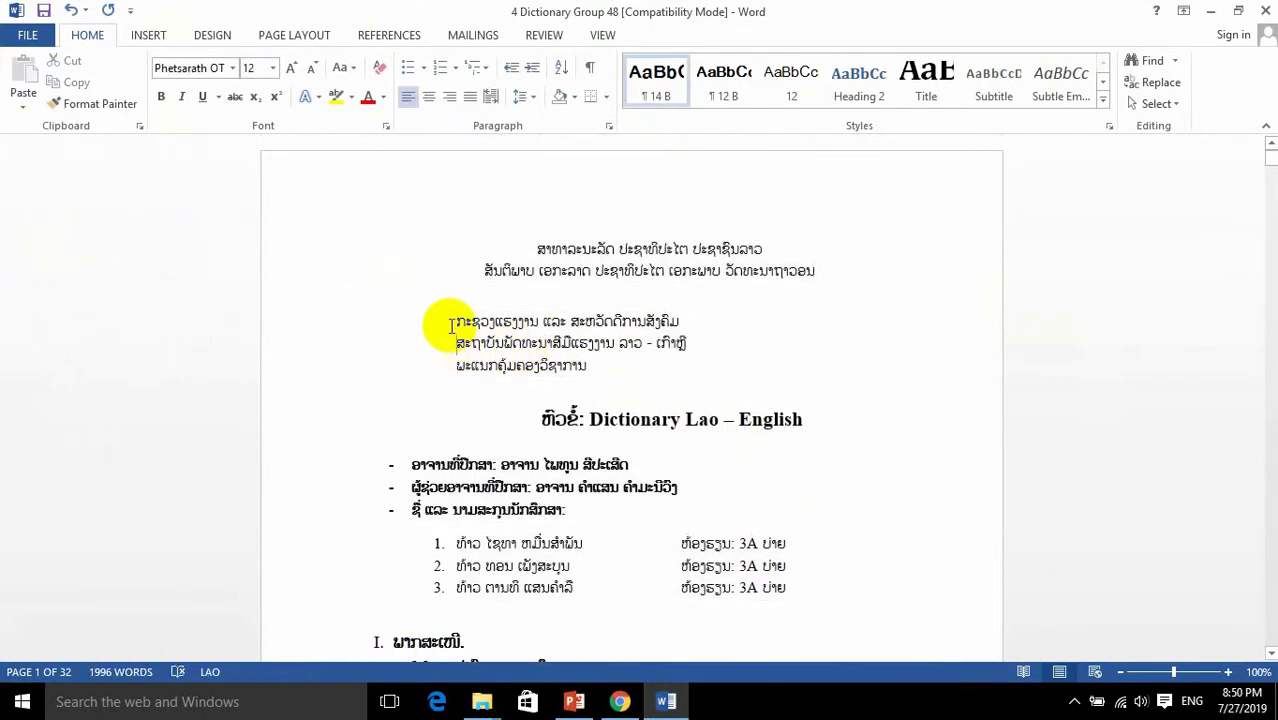
pyautogui.moveTo(478, 331); pyautogui.dragTo(590, 368)
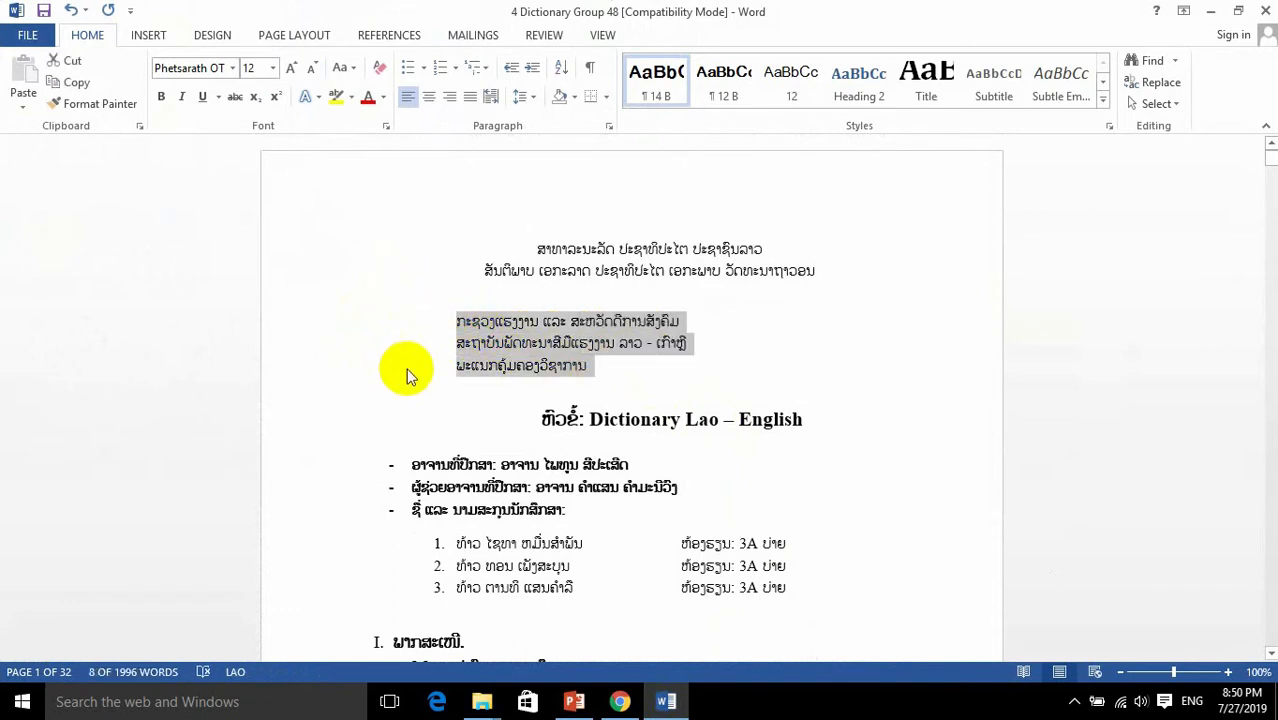
pyautogui.scroll(-10, 737, 414)
pyautogui.scroll(9, 794, 514)
pyautogui.click(502, 311)
pyautogui.moveTo(597, 322); pyautogui.dragTo(432, 290)
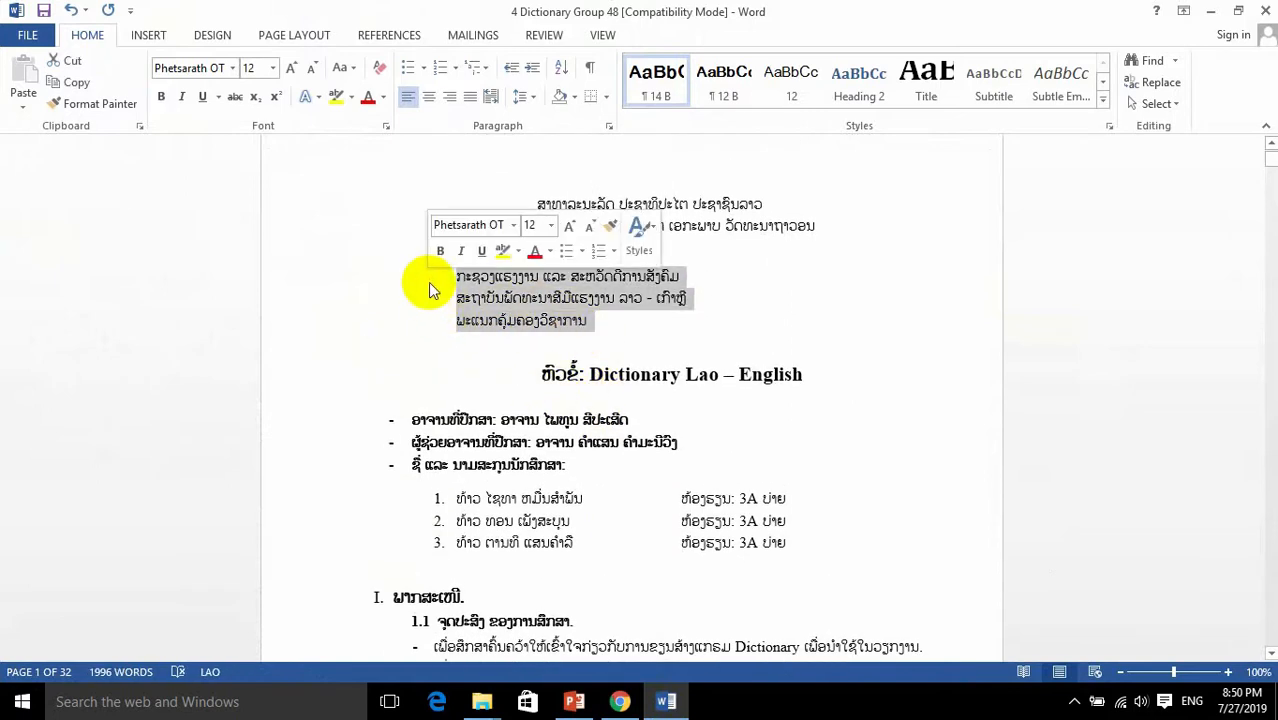
# Step: Place the insertion point before the second institute line on the cover and browse the Desktop folder for a picture to insert
pyautogui.click(432, 290)
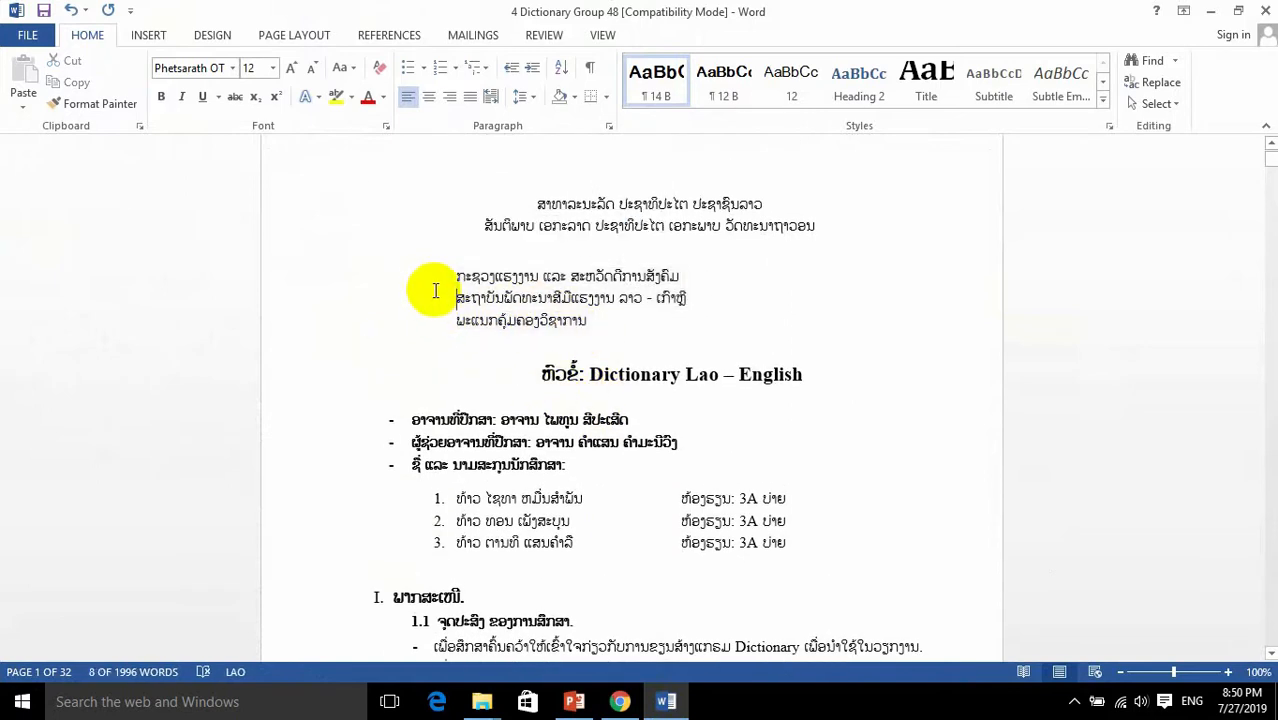
pyautogui.click(148, 40)
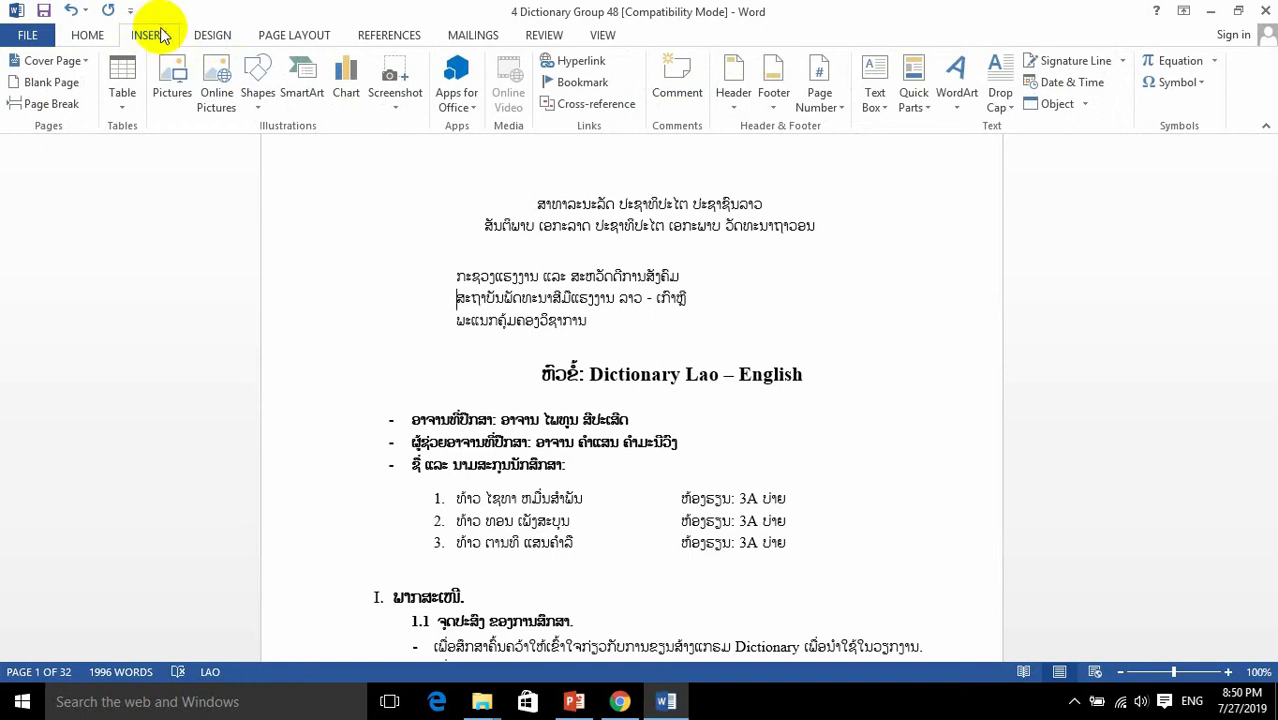
pyautogui.click(175, 101)
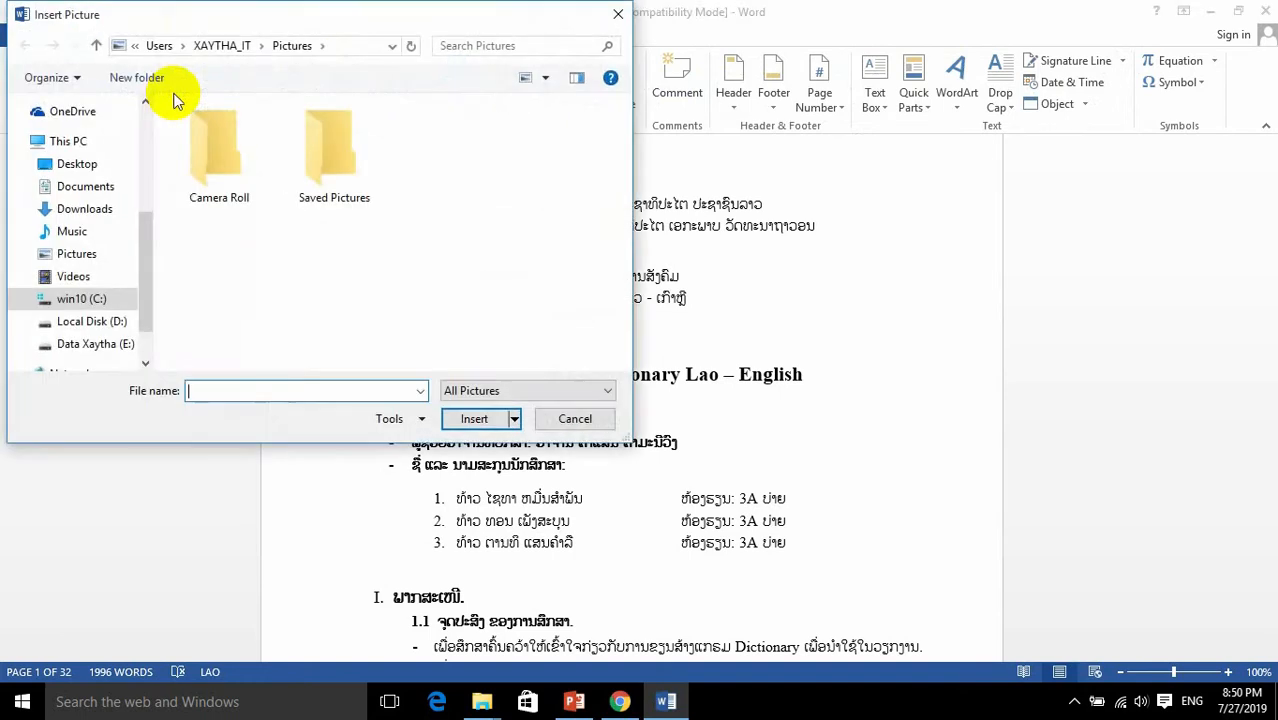
pyautogui.moveTo(328, 20); pyautogui.dragTo(479, 46)
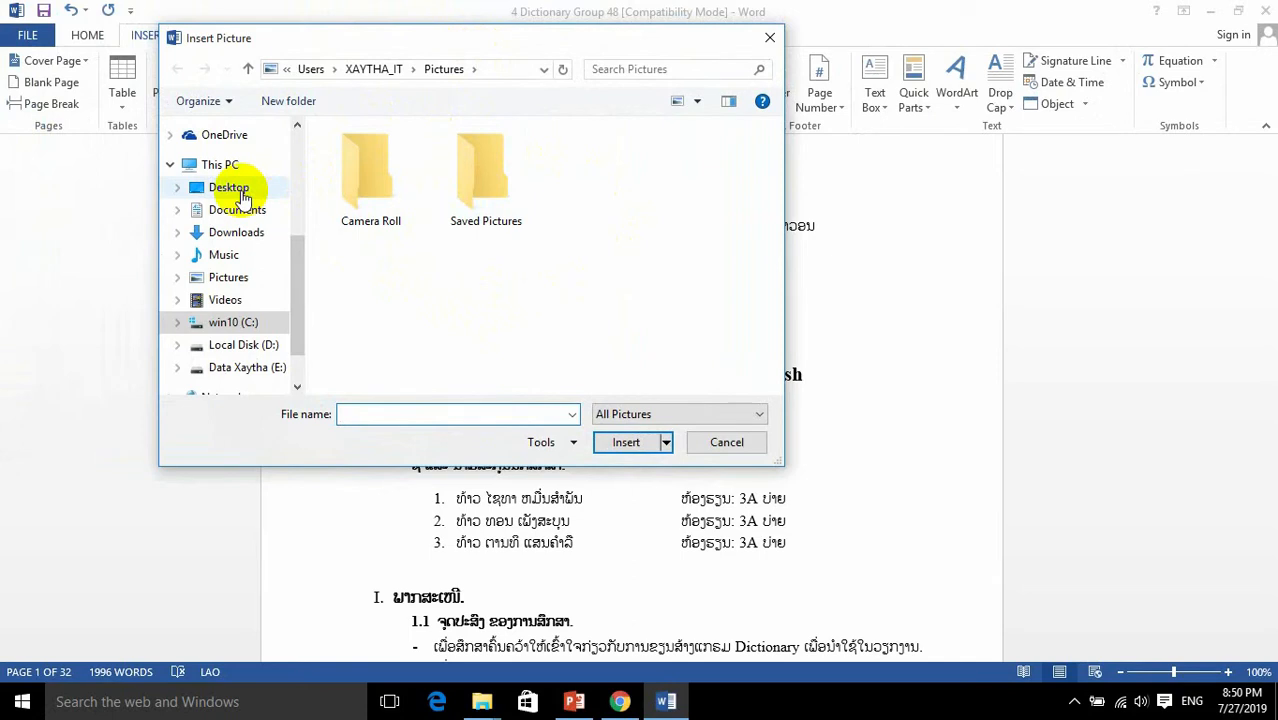
pyautogui.click(236, 196)
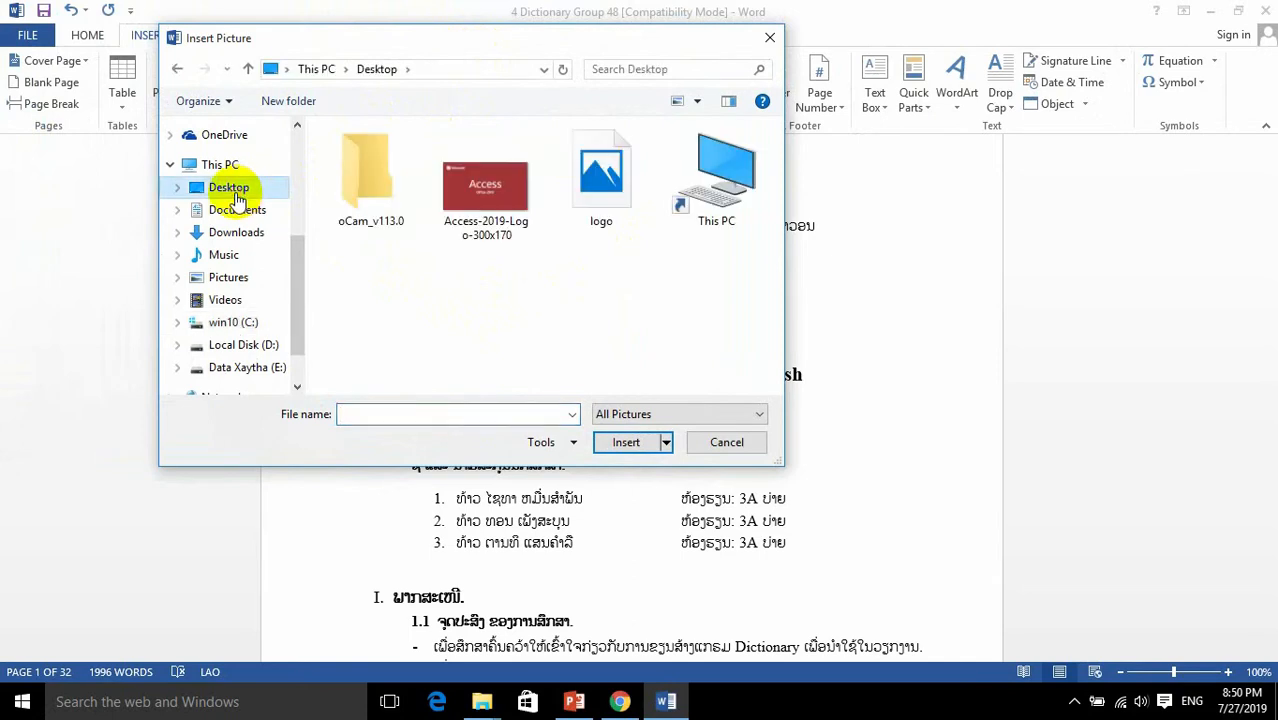
pyautogui.rightClick(452, 300)
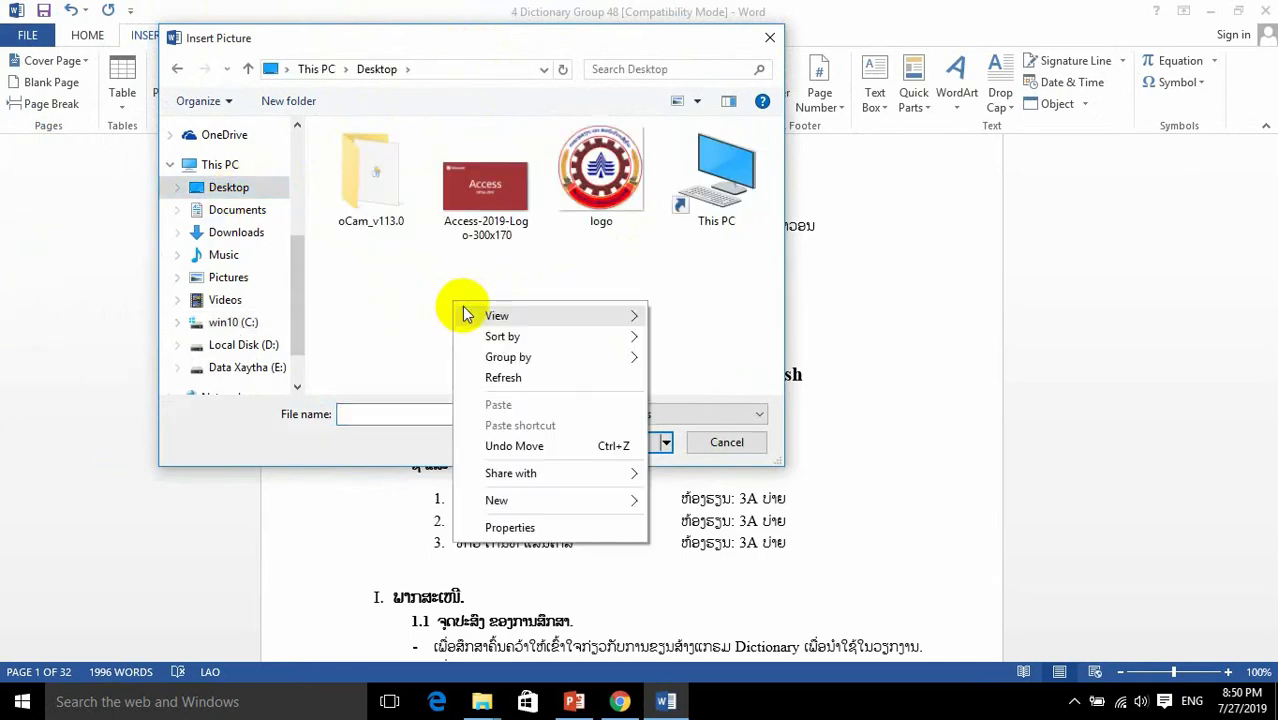
pyautogui.click(502, 380)
pyautogui.rightClick(464, 331)
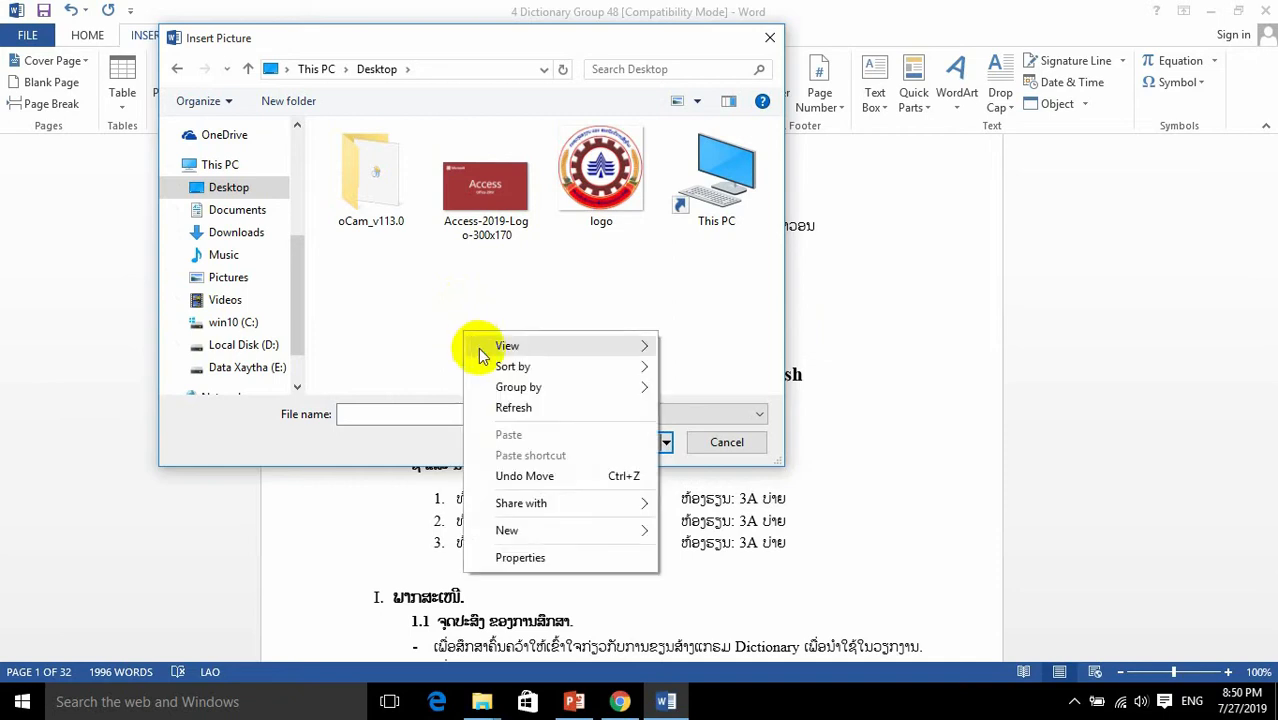
pyautogui.click(508, 420)
pyautogui.moveTo(376, 309); pyautogui.dragTo(731, 170)
pyautogui.click(571, 285)
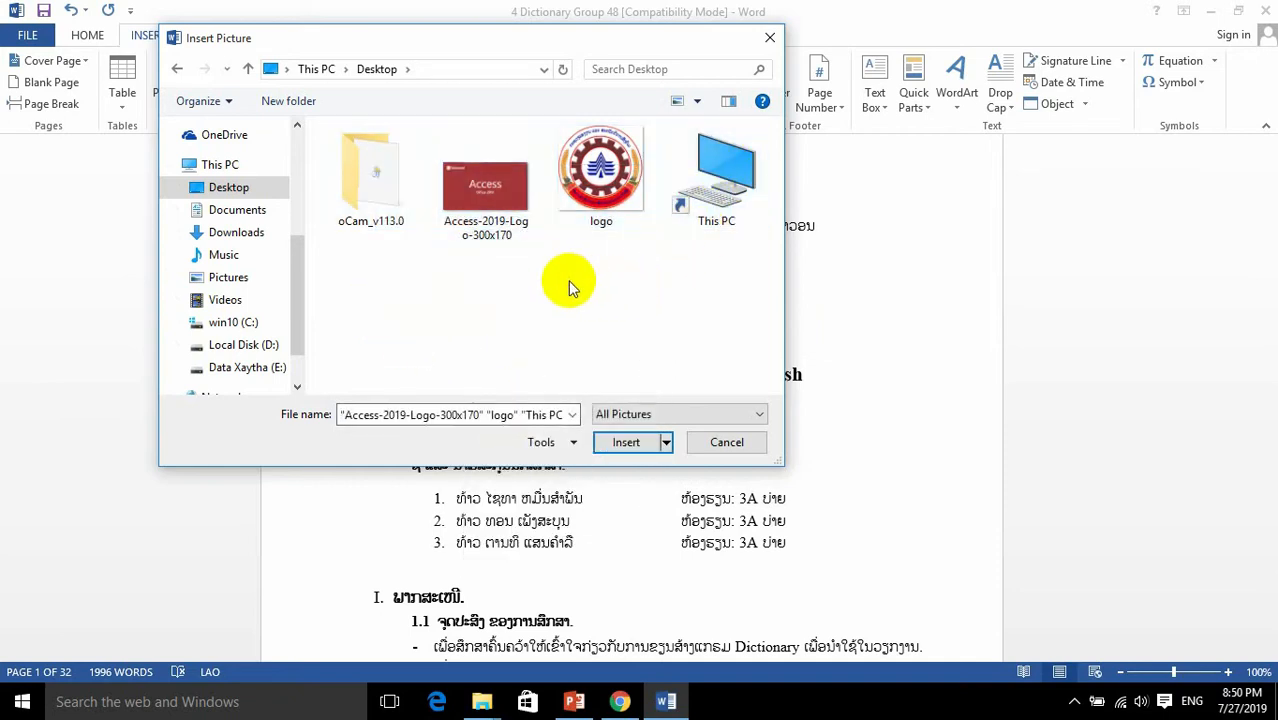
pyautogui.rightClick(569, 284)
pyautogui.click(612, 357)
pyautogui.moveTo(376, 309); pyautogui.dragTo(730, 165)
pyautogui.click(625, 277)
pyautogui.rightClick(622, 272)
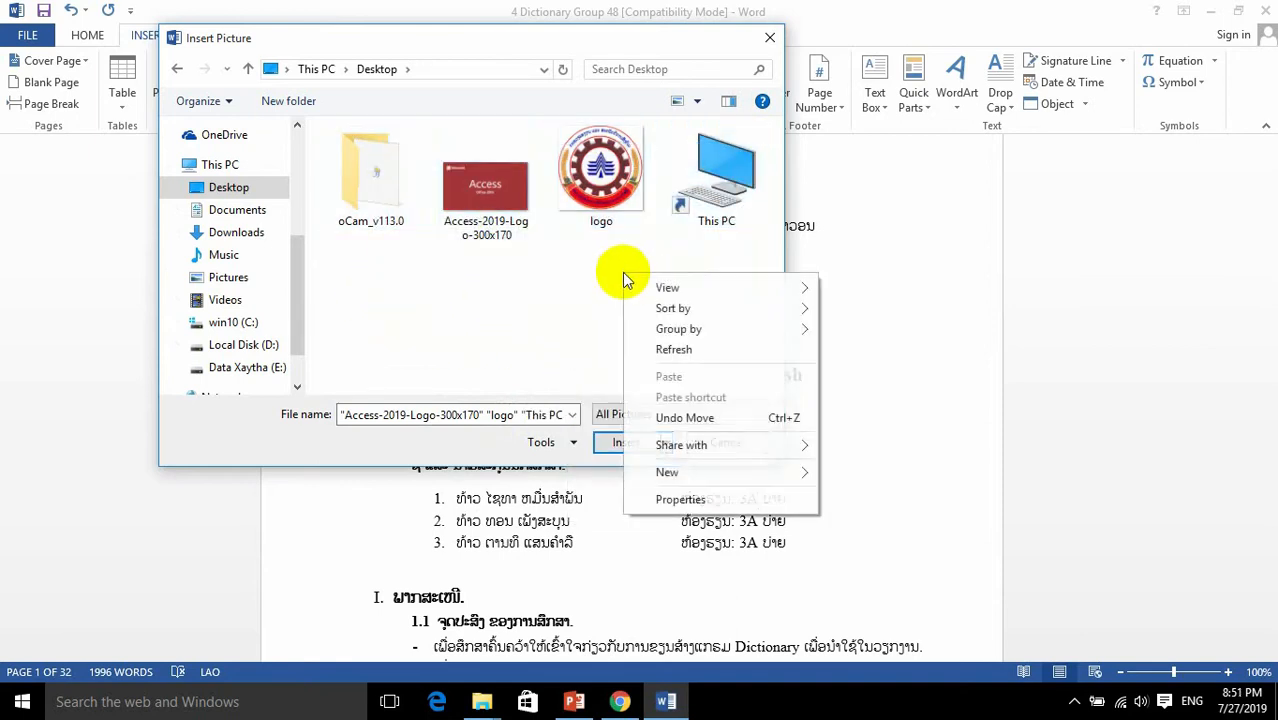
pyautogui.click(668, 349)
pyautogui.moveTo(615, 252); pyautogui.dragTo(487, 176)
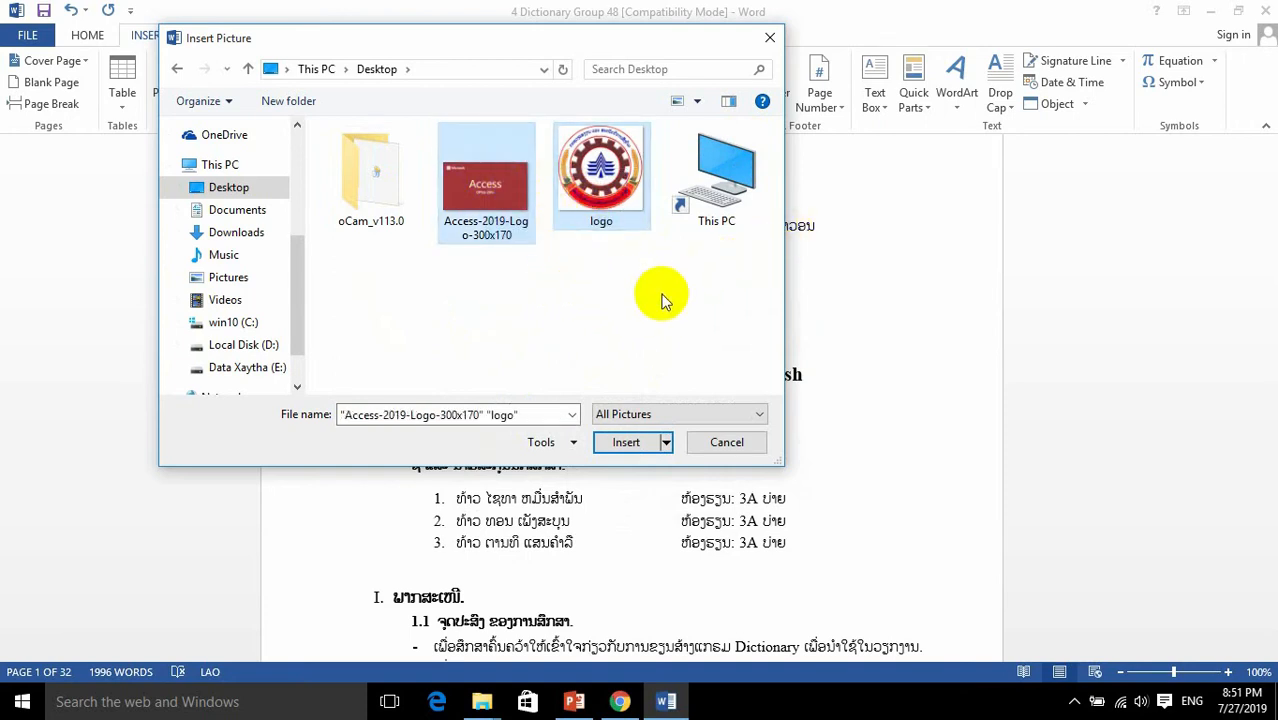
# Step: Show the desktop to compare the logo and Access image files with those offered for insertion
pyautogui.press('super+d')
pyautogui.moveTo(847, 171); pyautogui.dragTo(1004, 280)
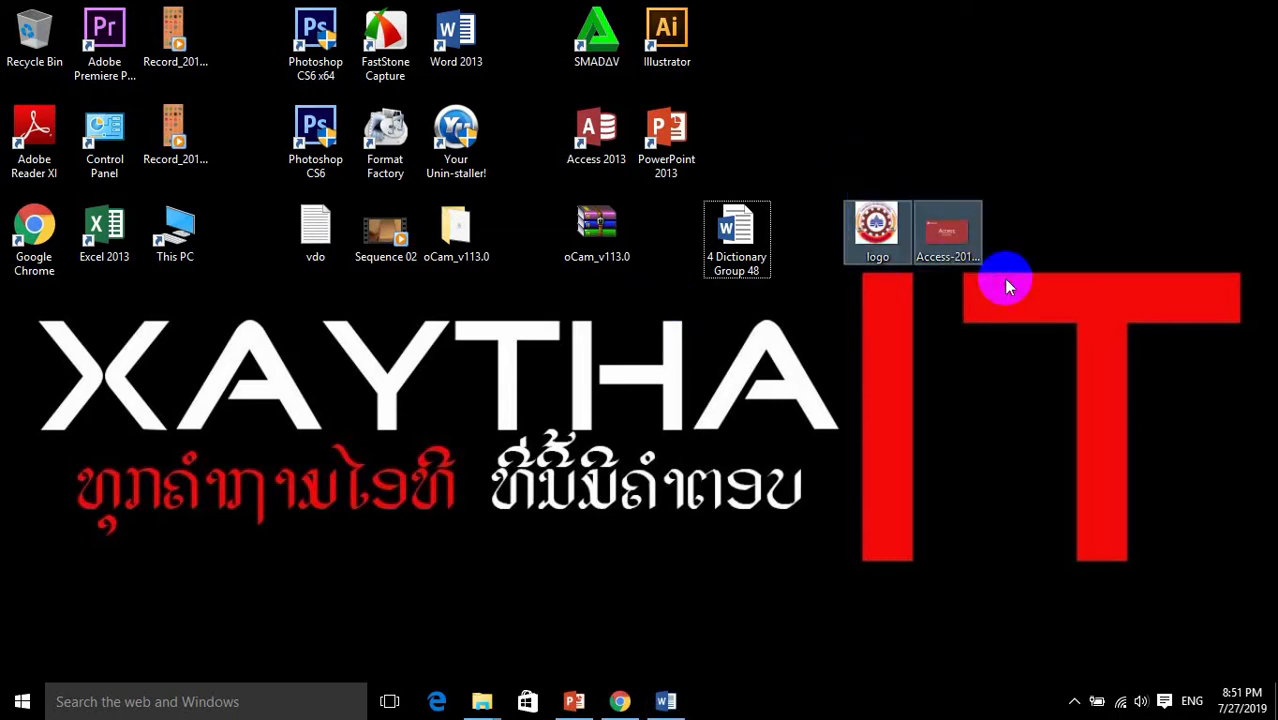
pyautogui.moveTo(811, 178); pyautogui.dragTo(950, 325)
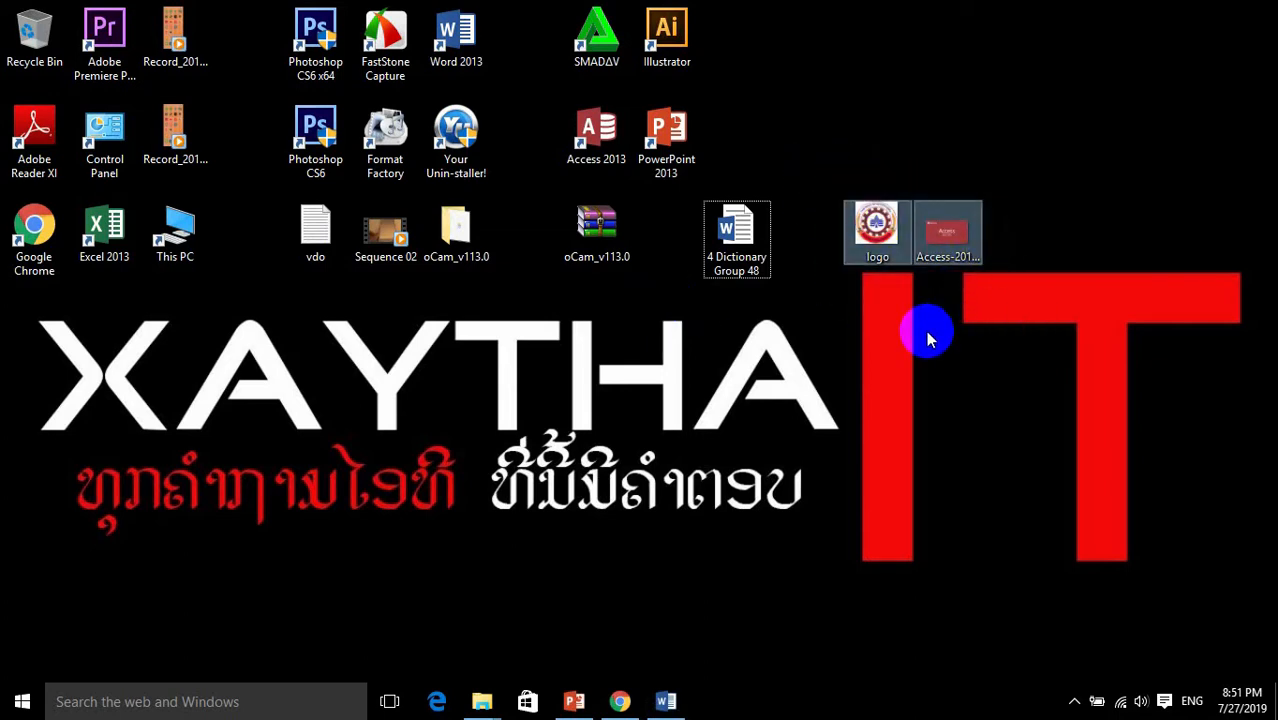
pyautogui.press('super+d')
# Step: Insert the logo picture from the Desktop folder at the second institute line
pyautogui.click(528, 291)
pyautogui.moveTo(471, 287); pyautogui.dragTo(698, 153)
pyautogui.click(597, 295)
pyautogui.click(606, 160)
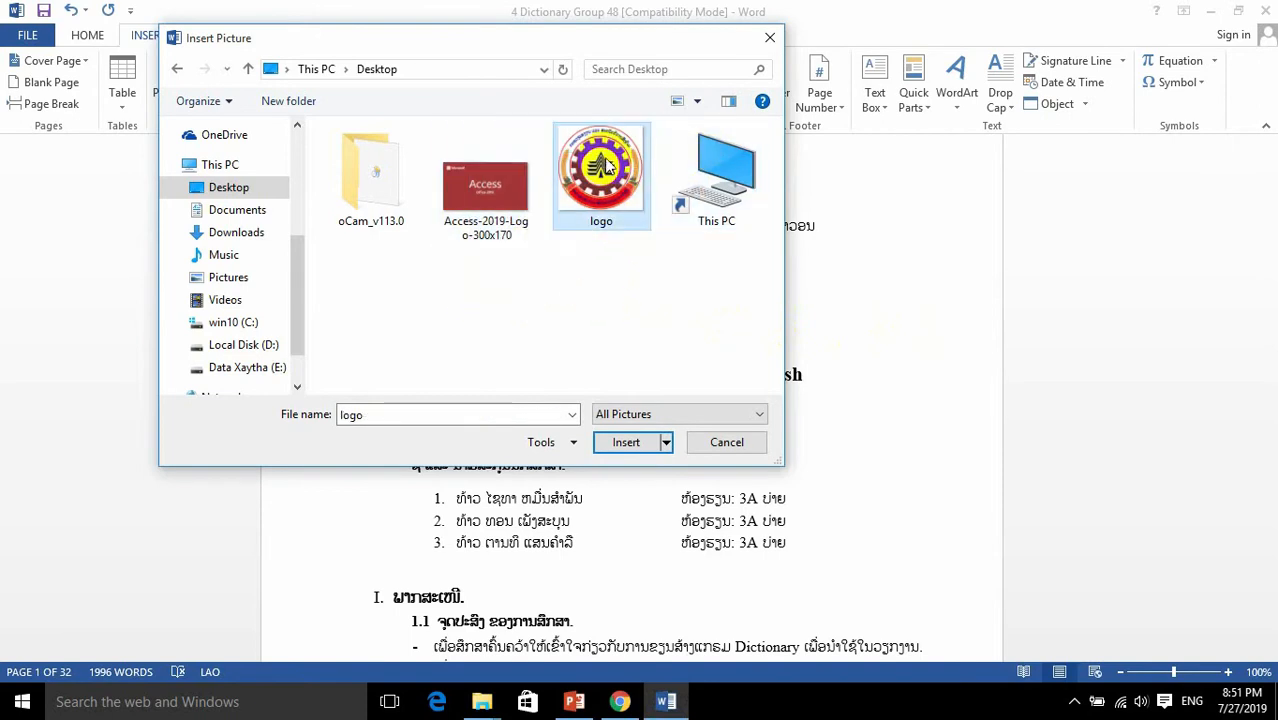
pyautogui.click(628, 442)
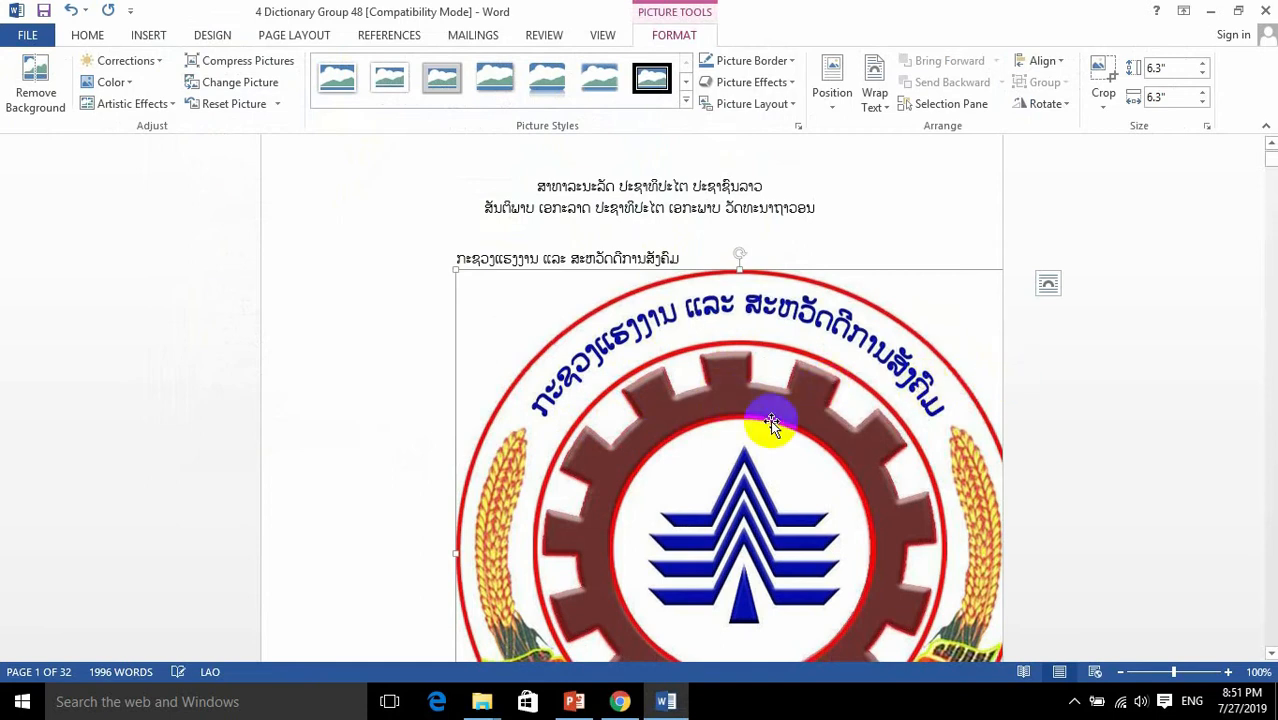
# Step: Examine the inserted logo's size and placement among the cover page text
pyautogui.scroll(-5, 770, 425)
pyautogui.scroll(-3, 765, 471)
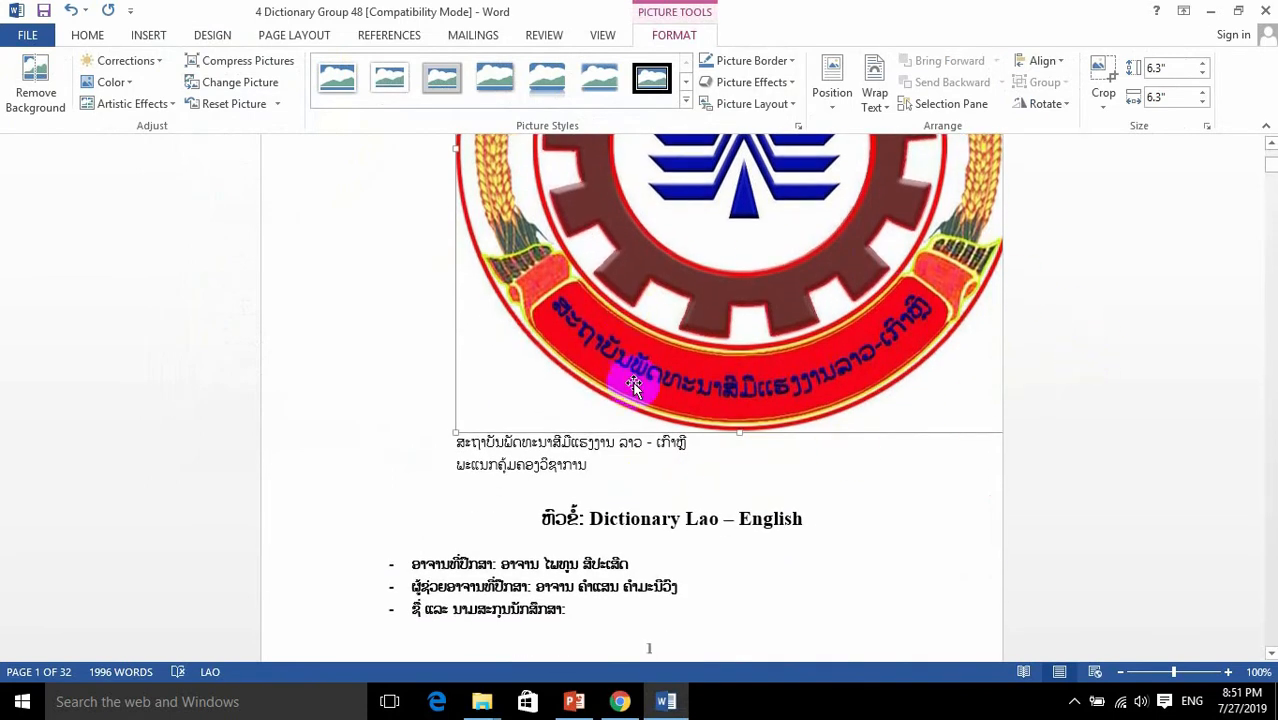
pyautogui.scroll(10, 600, 400)
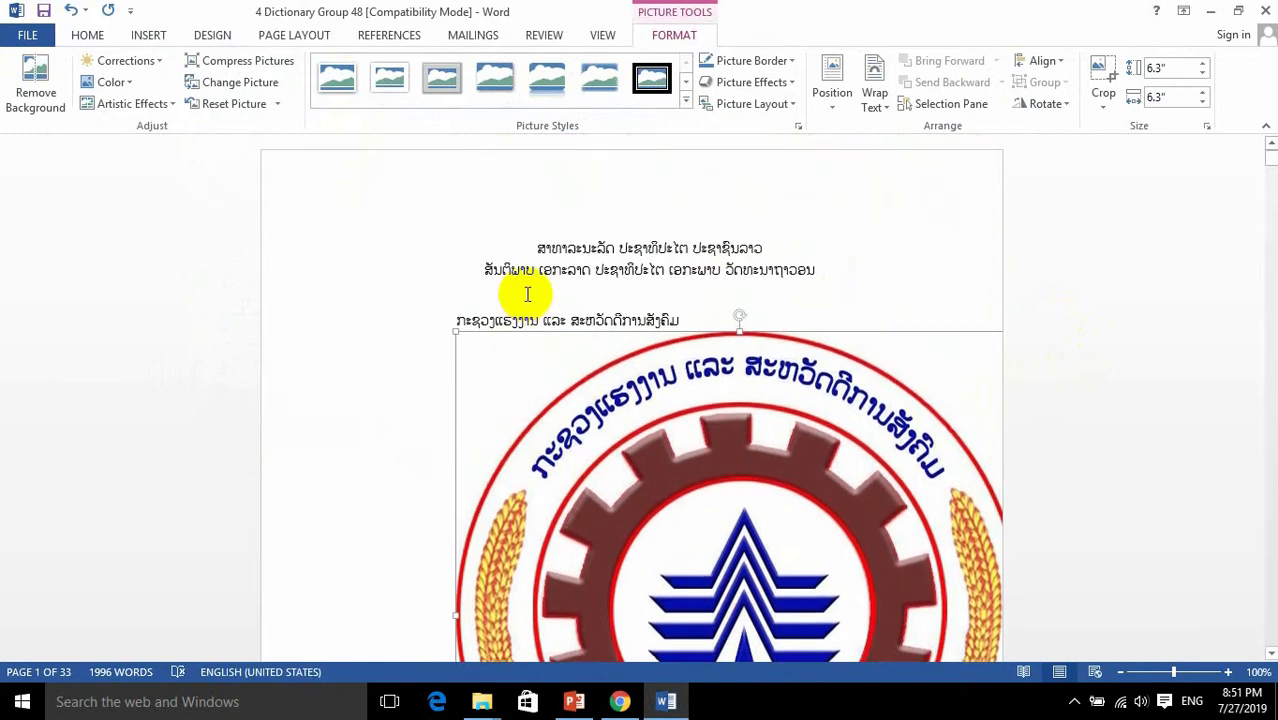
pyautogui.scroll(-5, 825, 478)
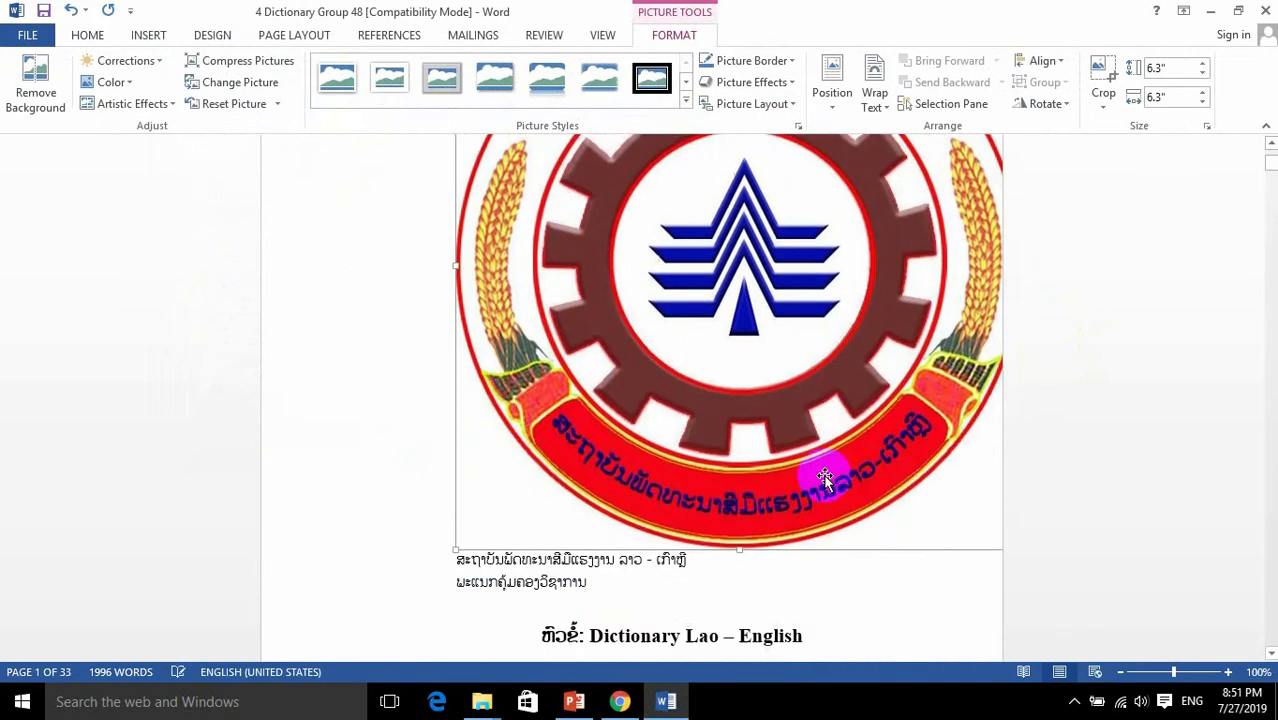
pyautogui.scroll(5, 825, 478)
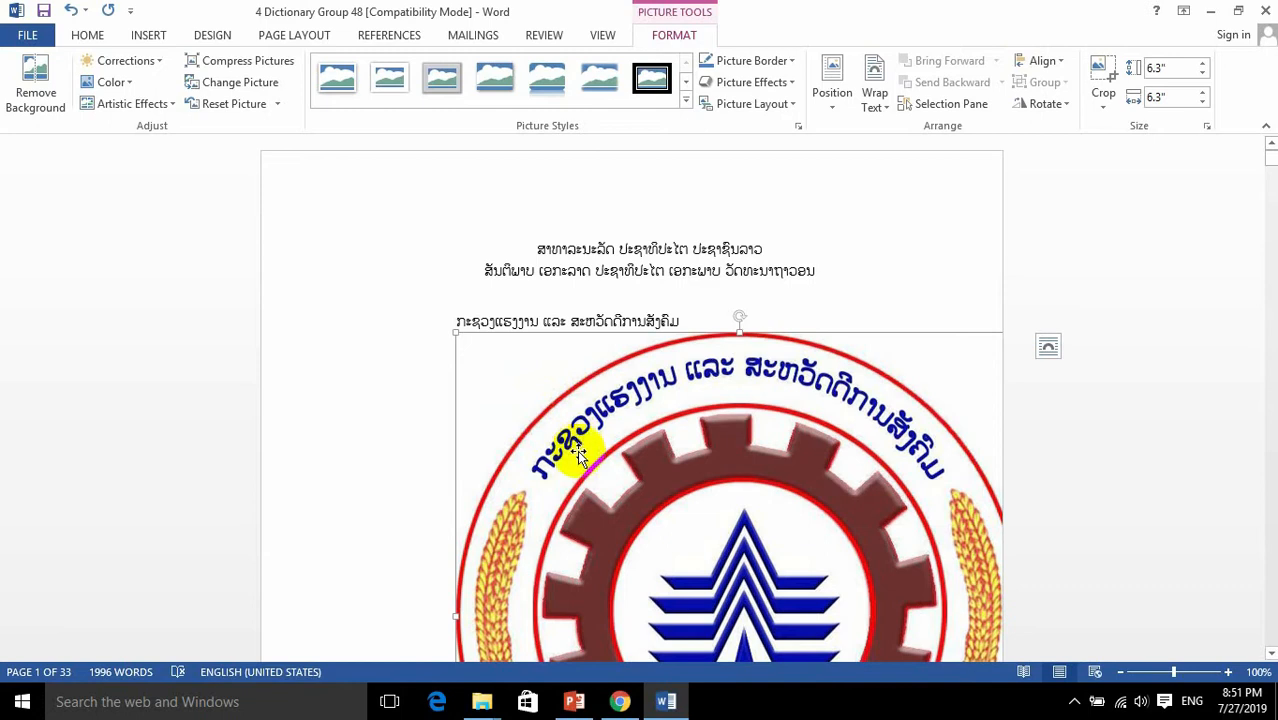
pyautogui.scroll(-3, 740, 456)
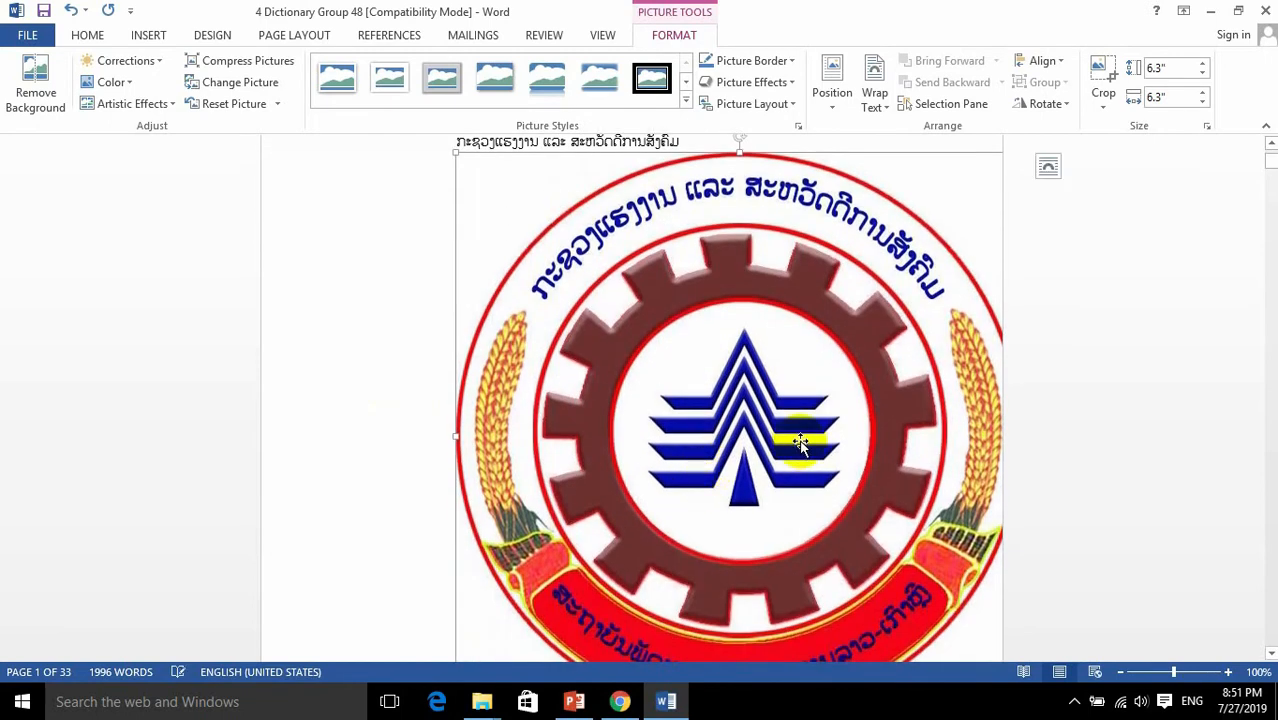
pyautogui.scroll(3, 800, 443)
# Step: Try to move the inserted logo freely up and left toward the ministry line
pyautogui.moveTo(783, 458); pyautogui.dragTo(603, 434)
pyautogui.moveTo(722, 432); pyautogui.dragTo(746, 366)
pyautogui.moveTo(801, 431); pyautogui.dragTo(621, 321)
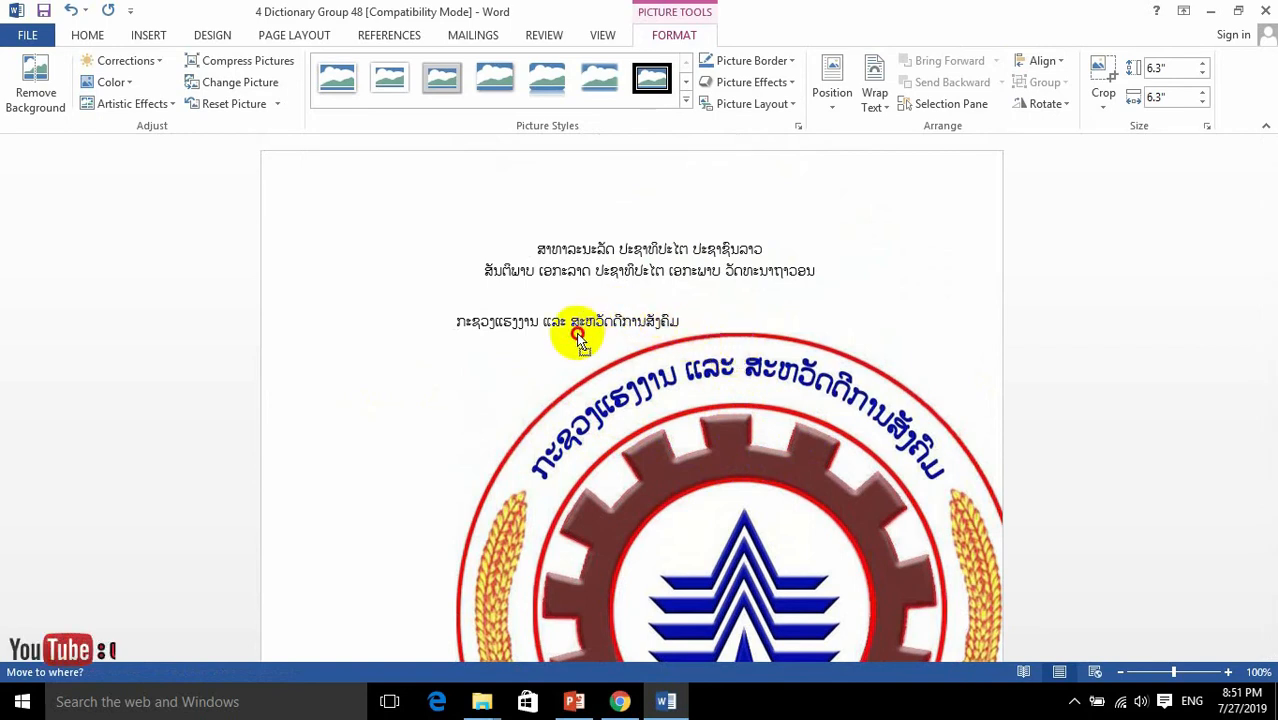
pyautogui.moveTo(577, 340); pyautogui.dragTo(580, 340)
pyautogui.moveTo(688, 420); pyautogui.dragTo(608, 374)
pyautogui.moveTo(796, 471); pyautogui.dragTo(660, 408)
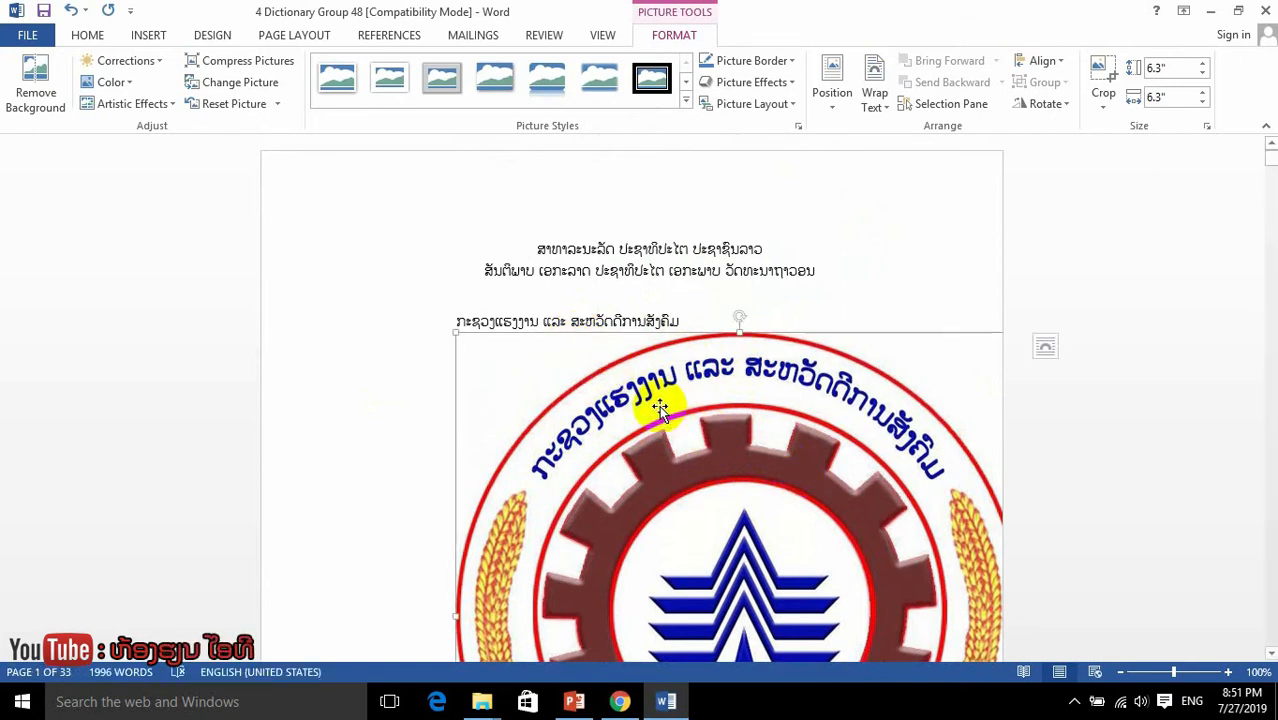
# Step: Try to shift the in-line logo over the neighbouring cover page text and check the lines around it
pyautogui.moveTo(840, 424); pyautogui.dragTo(588, 384)
pyautogui.moveTo(736, 422); pyautogui.dragTo(670, 387)
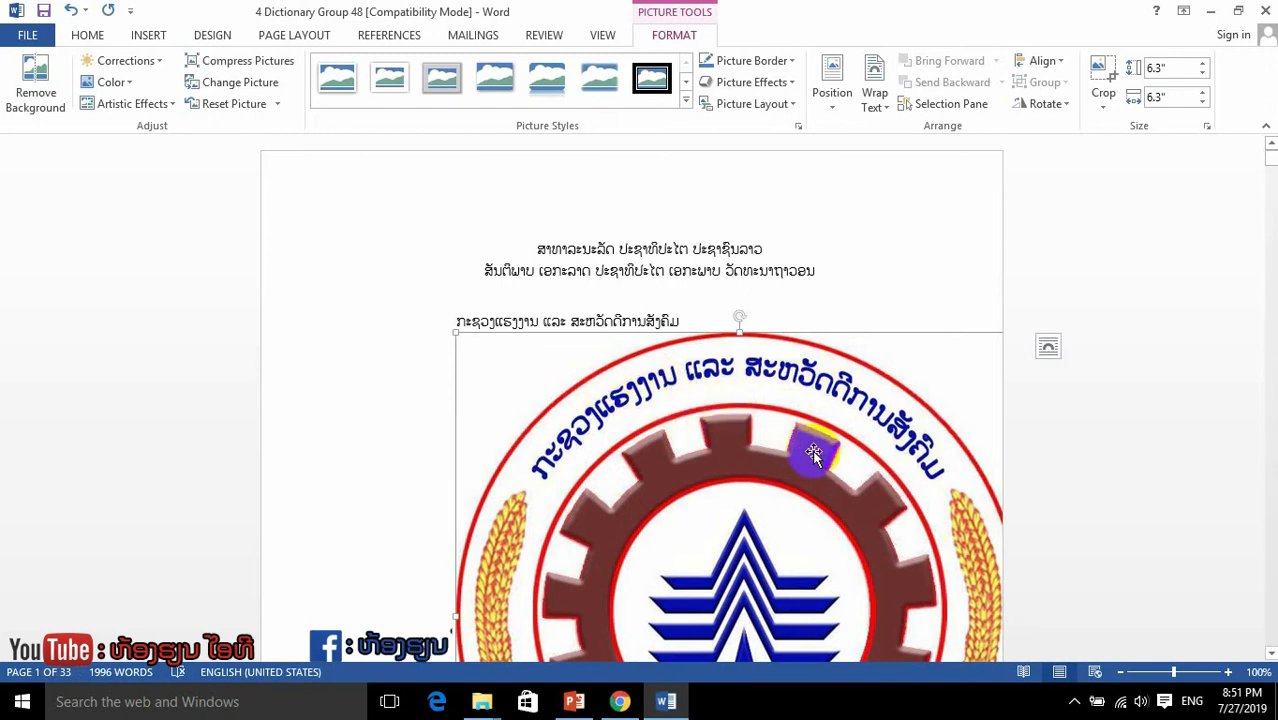
pyautogui.scroll(-6, 814, 455)
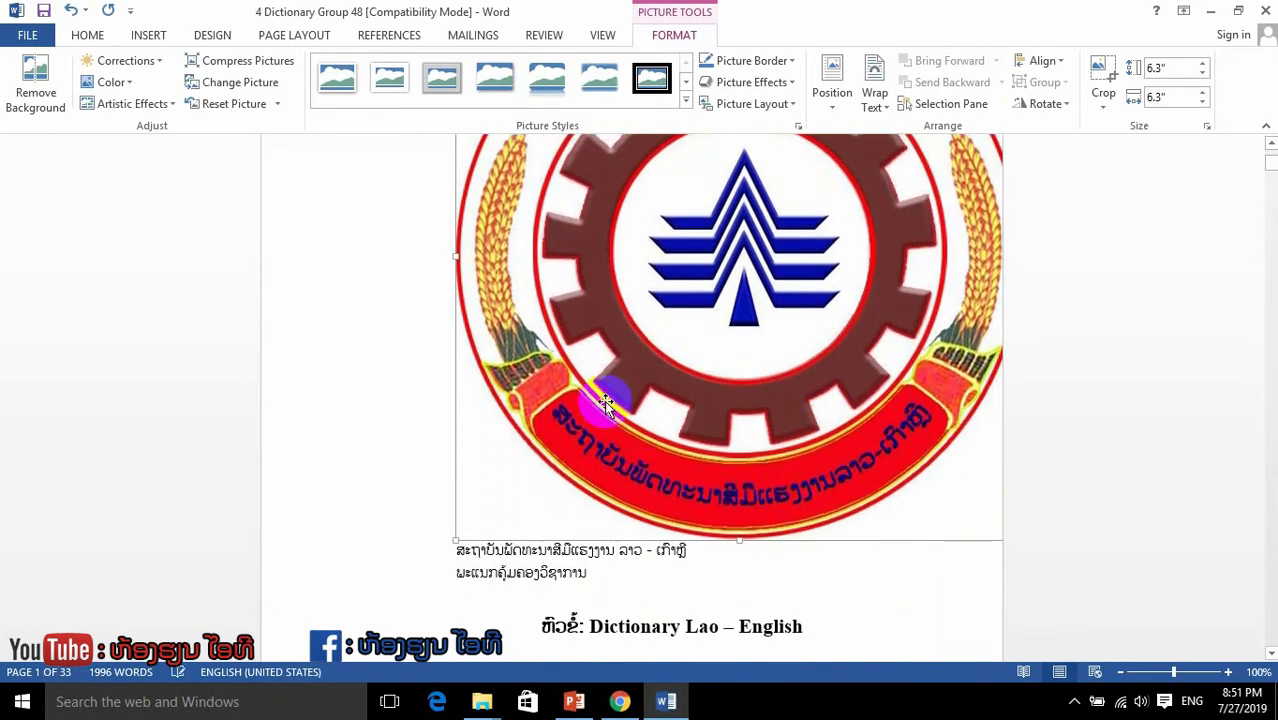
pyautogui.scroll(4, 800, 443)
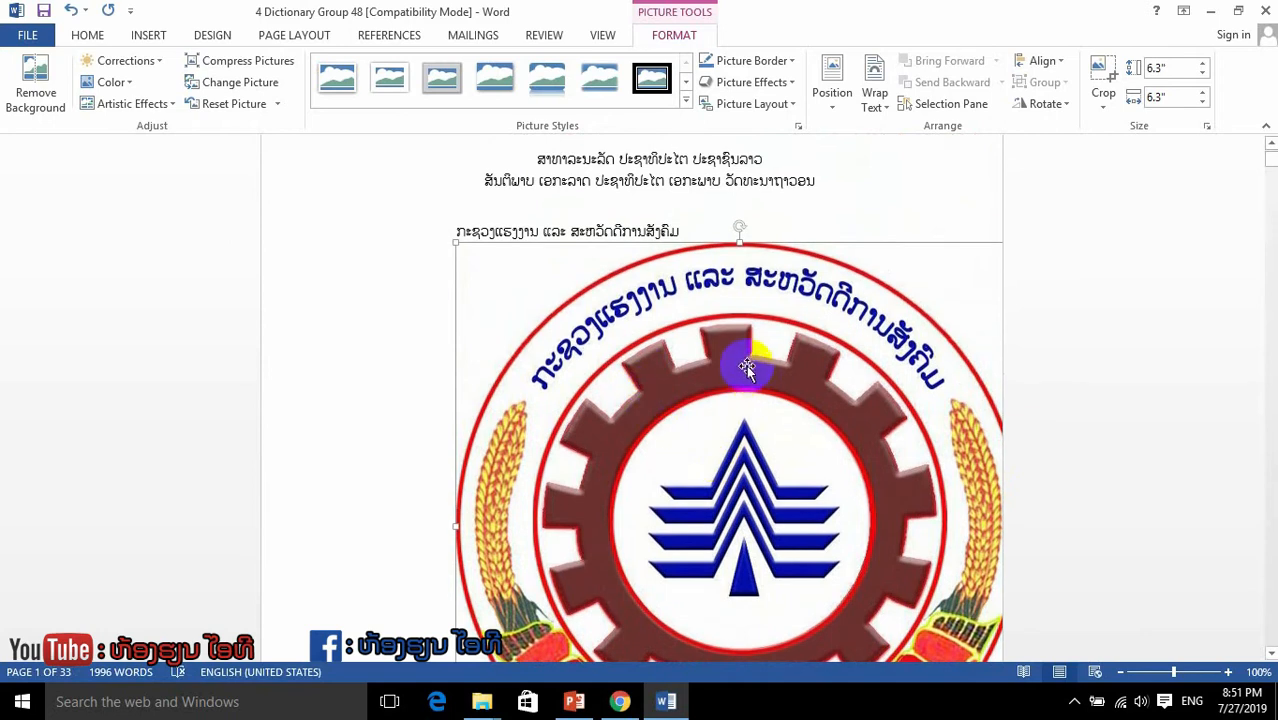
pyautogui.moveTo(779, 384); pyautogui.dragTo(664, 343)
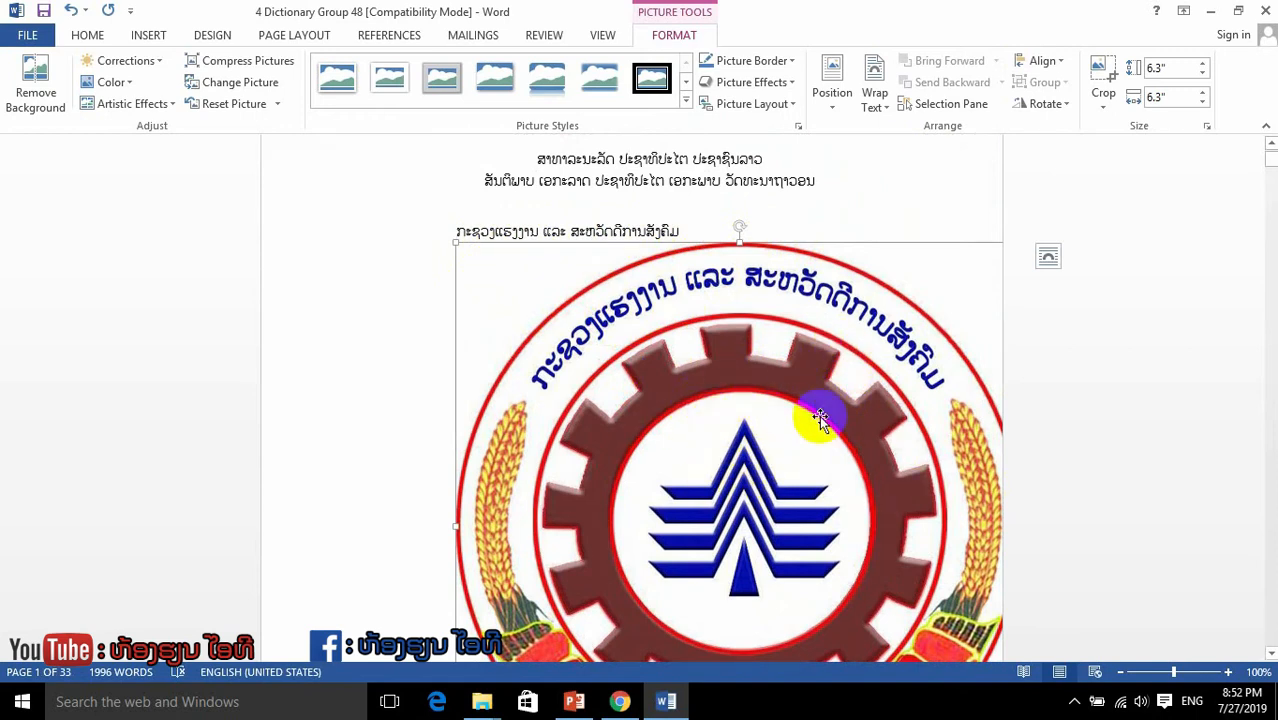
pyautogui.scroll(-3, 818, 425)
pyautogui.scroll(-4, 768, 356)
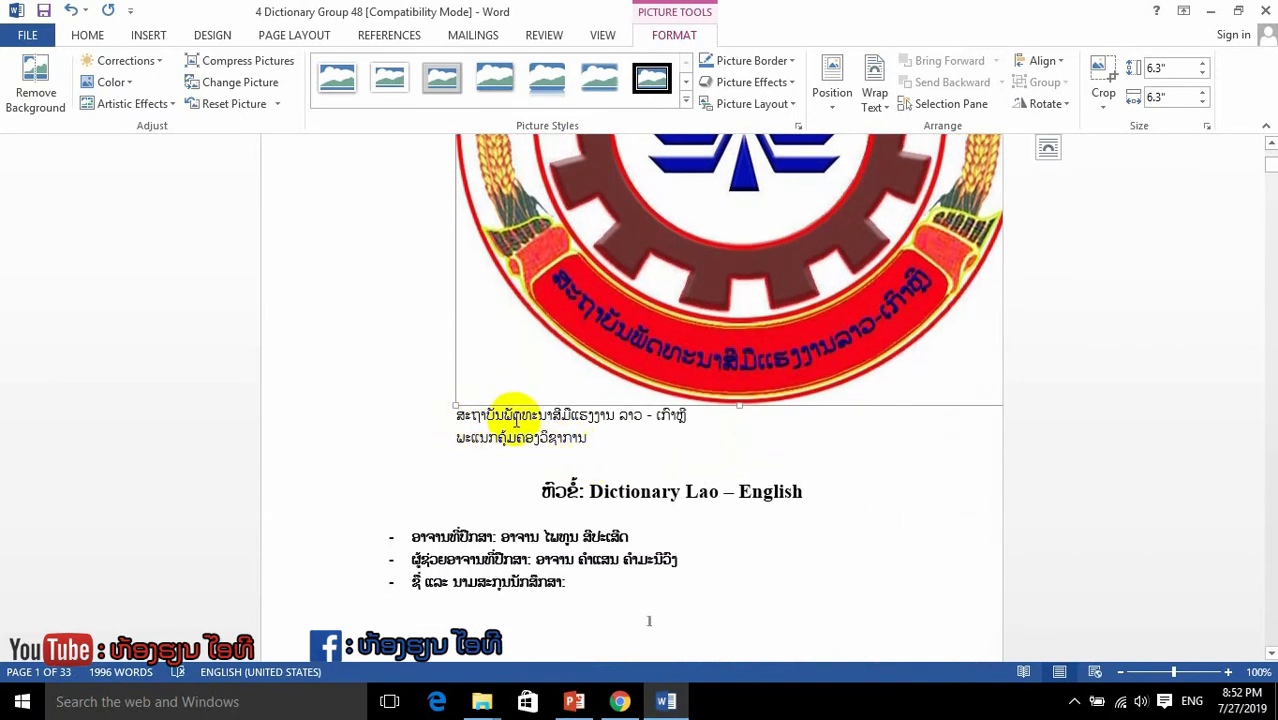
pyautogui.scroll(6, 694, 366)
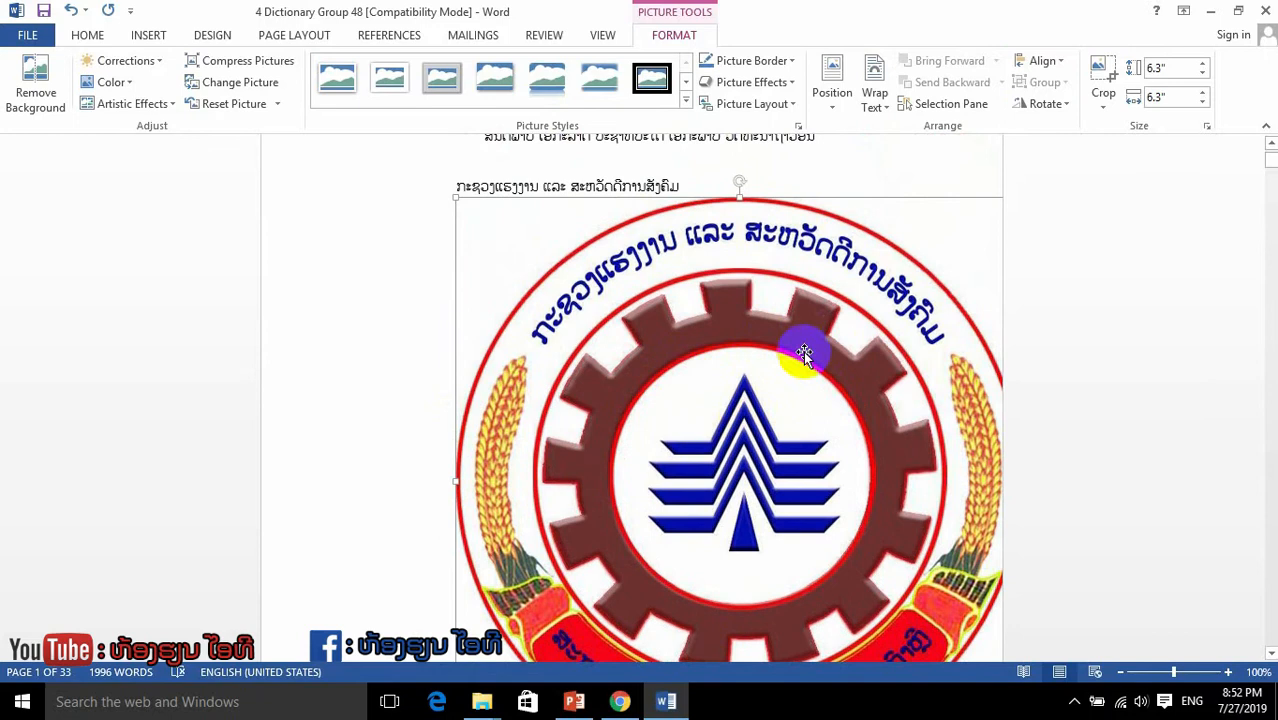
pyautogui.scroll(1, 757, 385)
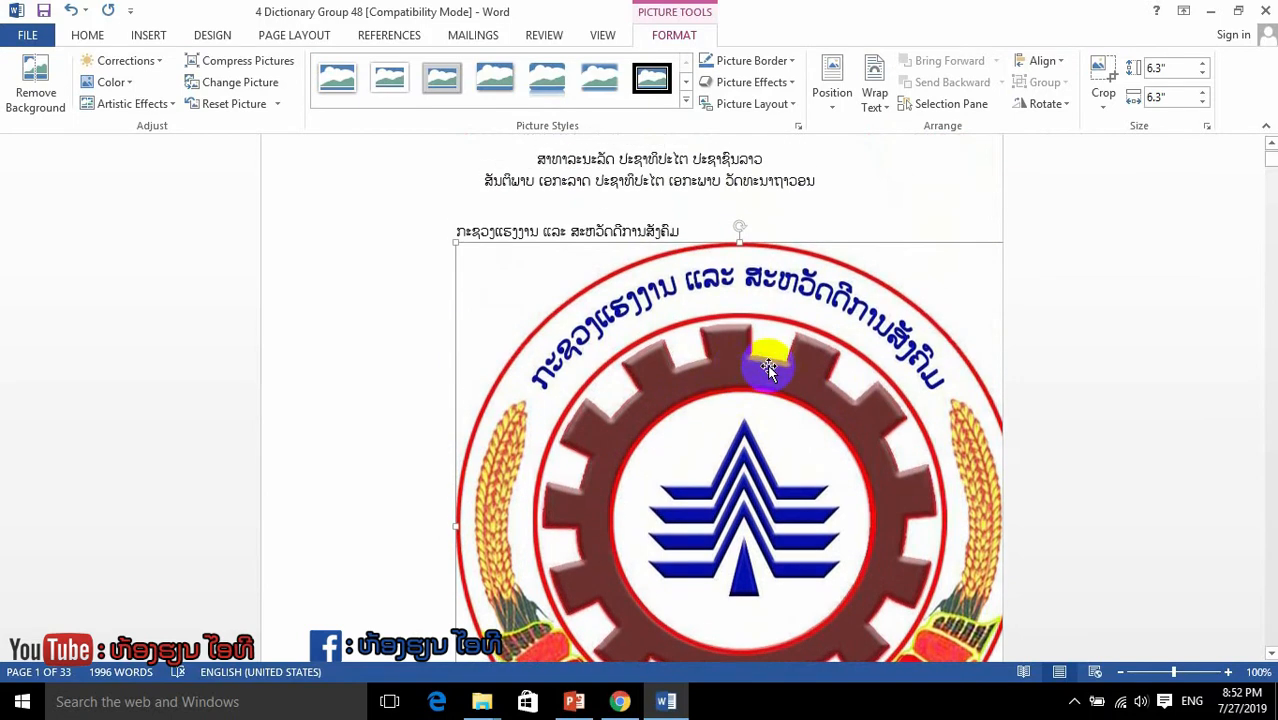
# Step: Set the logo picture's text wrapping to In Front of Text
pyautogui.rightClick(734, 358)
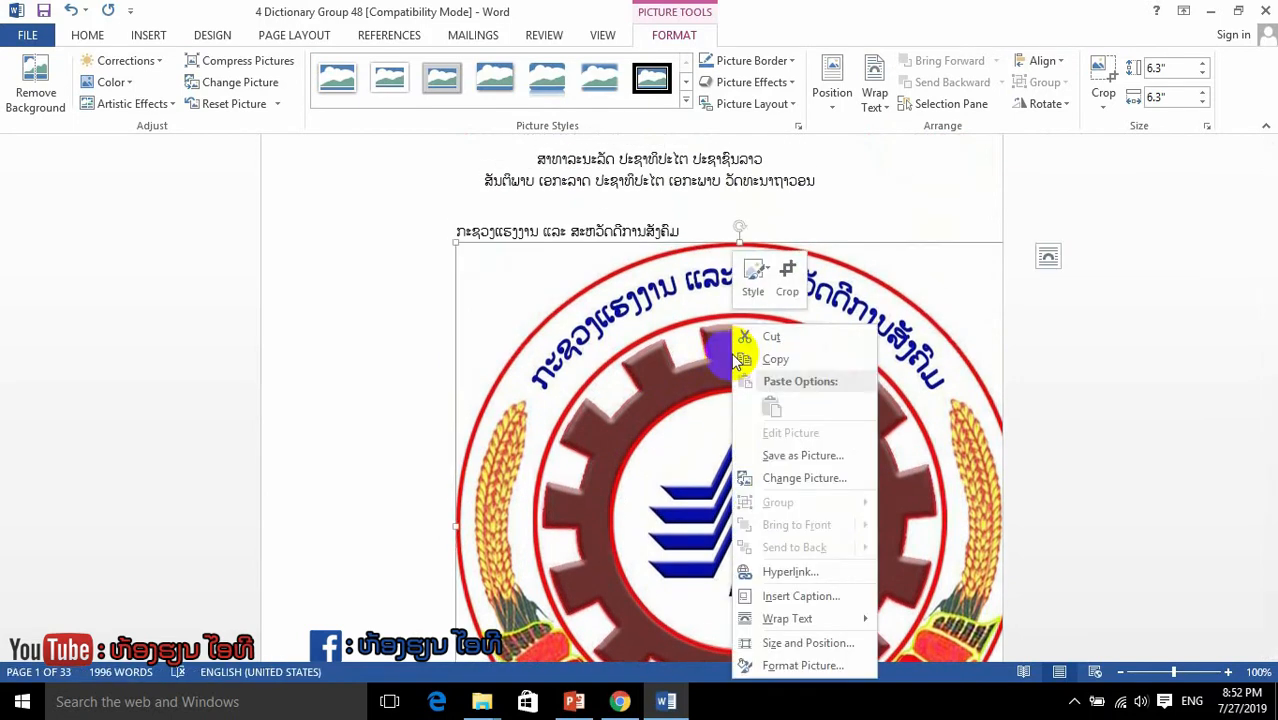
pyautogui.click(740, 359)
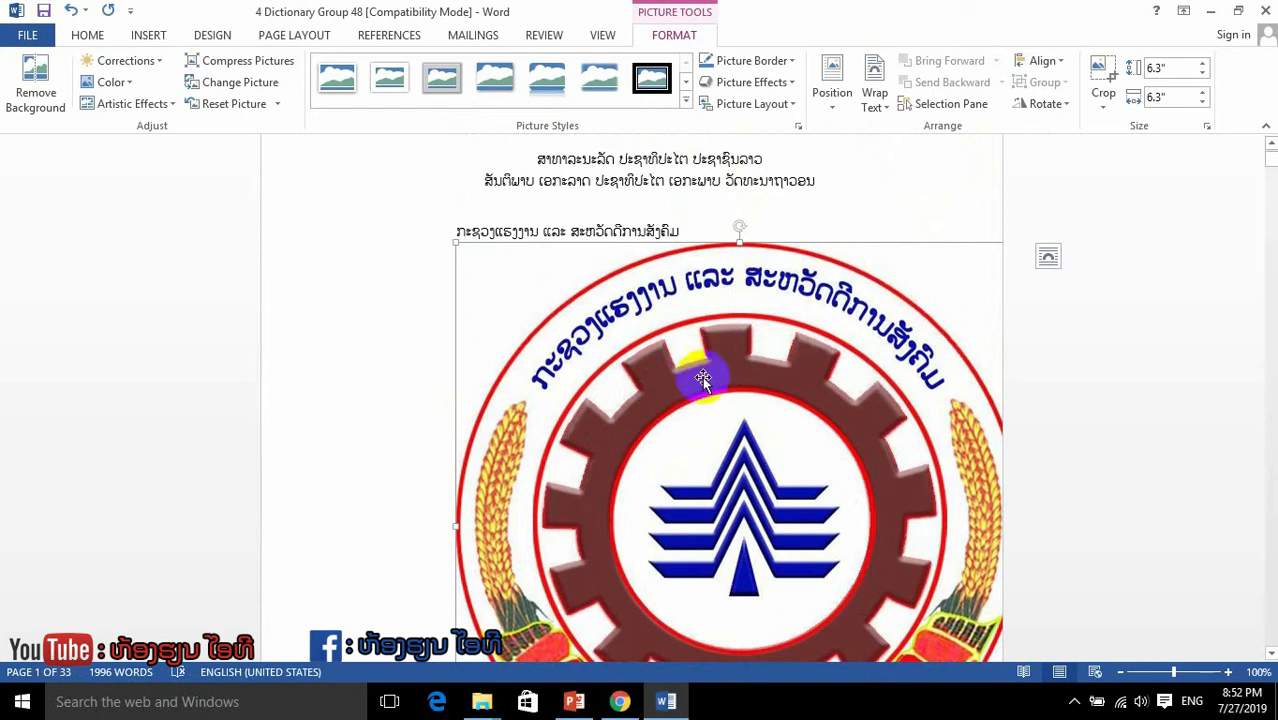
pyautogui.rightClick(690, 347)
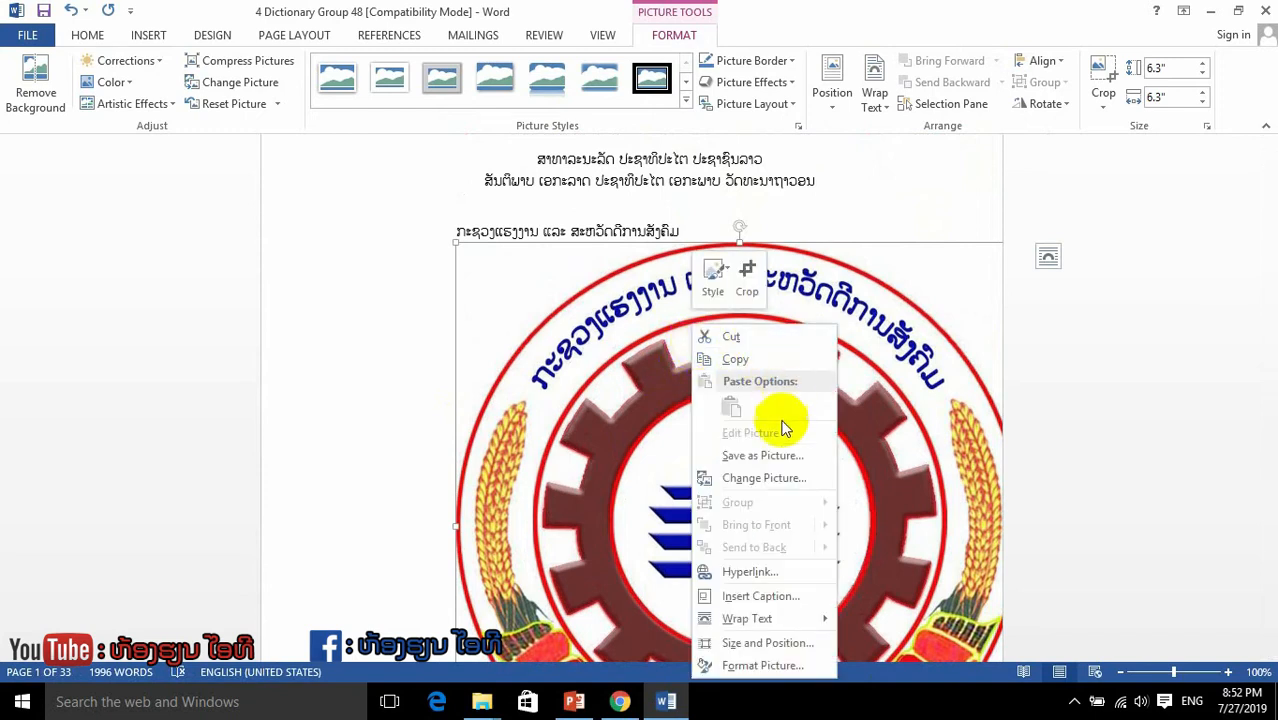
pyautogui.moveTo(745, 620)
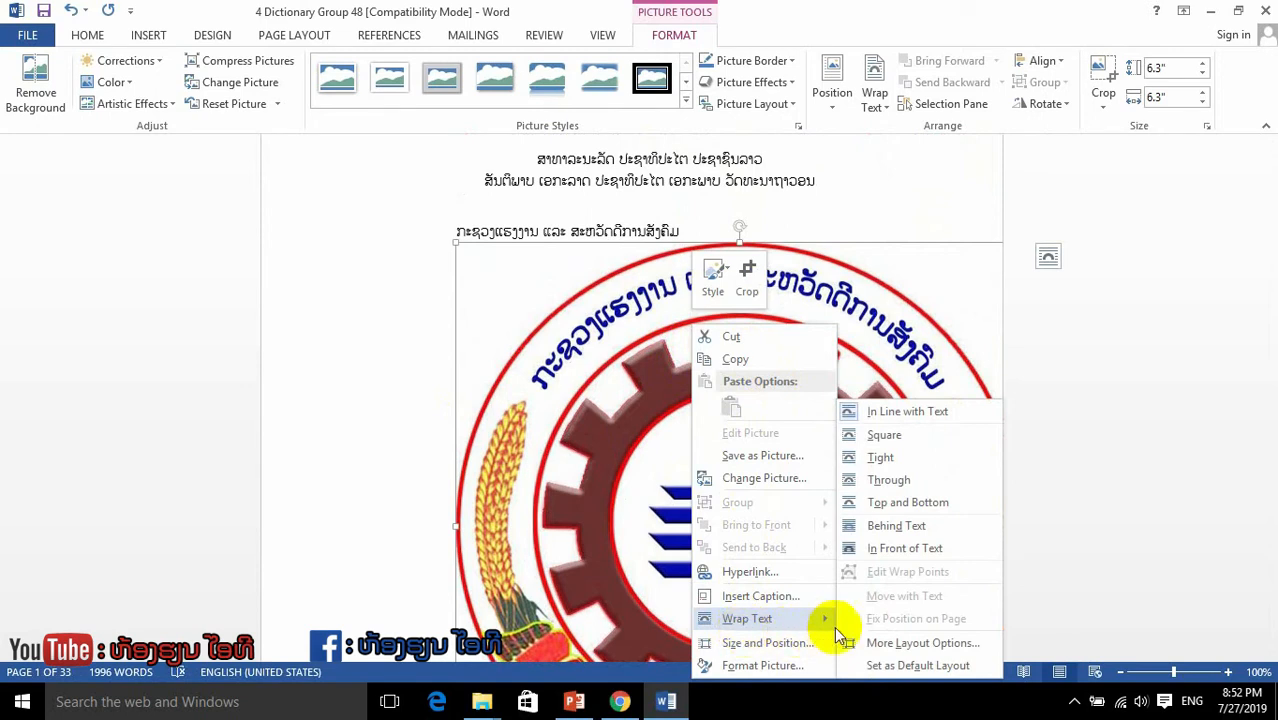
pyautogui.click(884, 560)
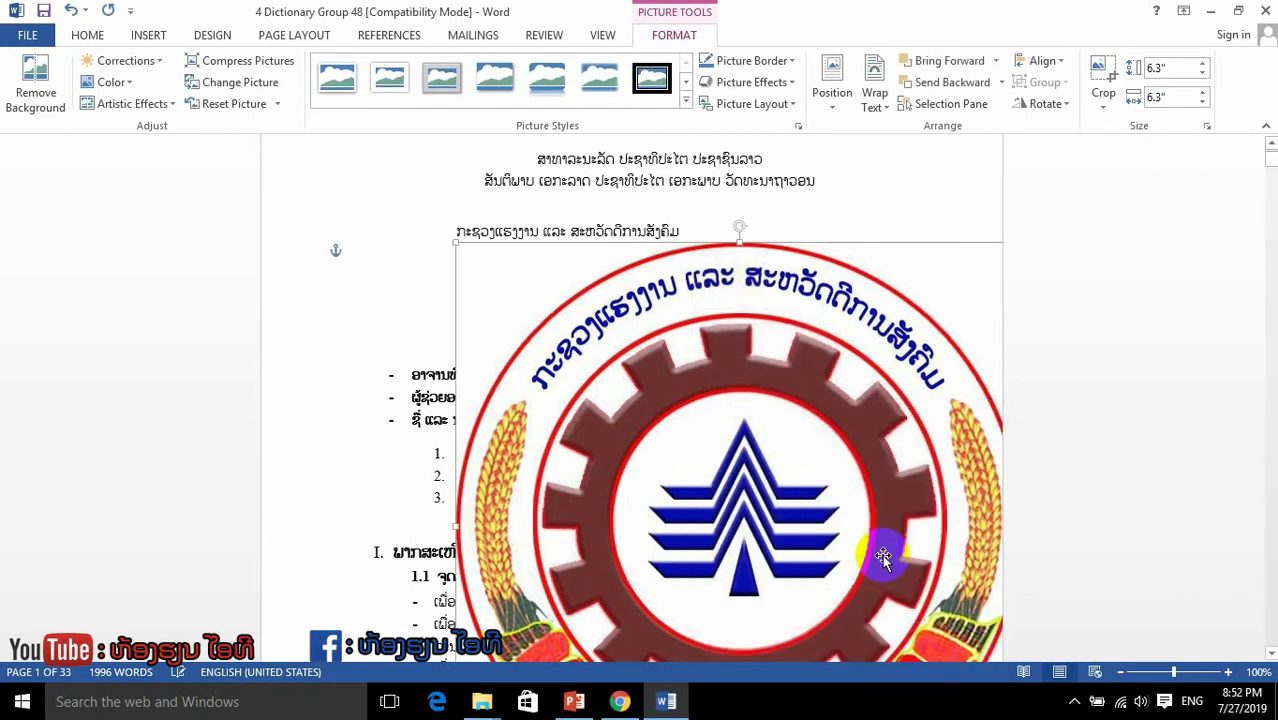
# Step: Move the full-size logo around the cover page and place it just below the two national motto lines
pyautogui.moveTo(806, 442); pyautogui.dragTo(683, 388)
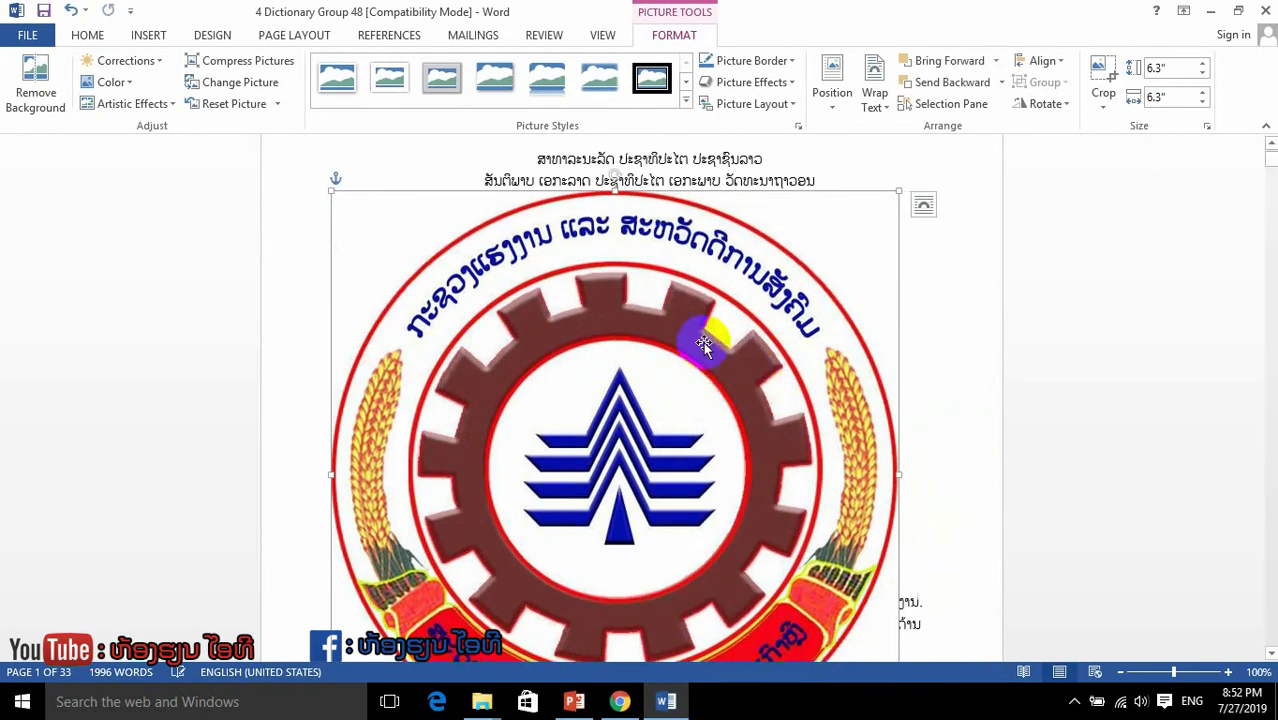
pyautogui.moveTo(708, 292); pyautogui.dragTo(450, 182)
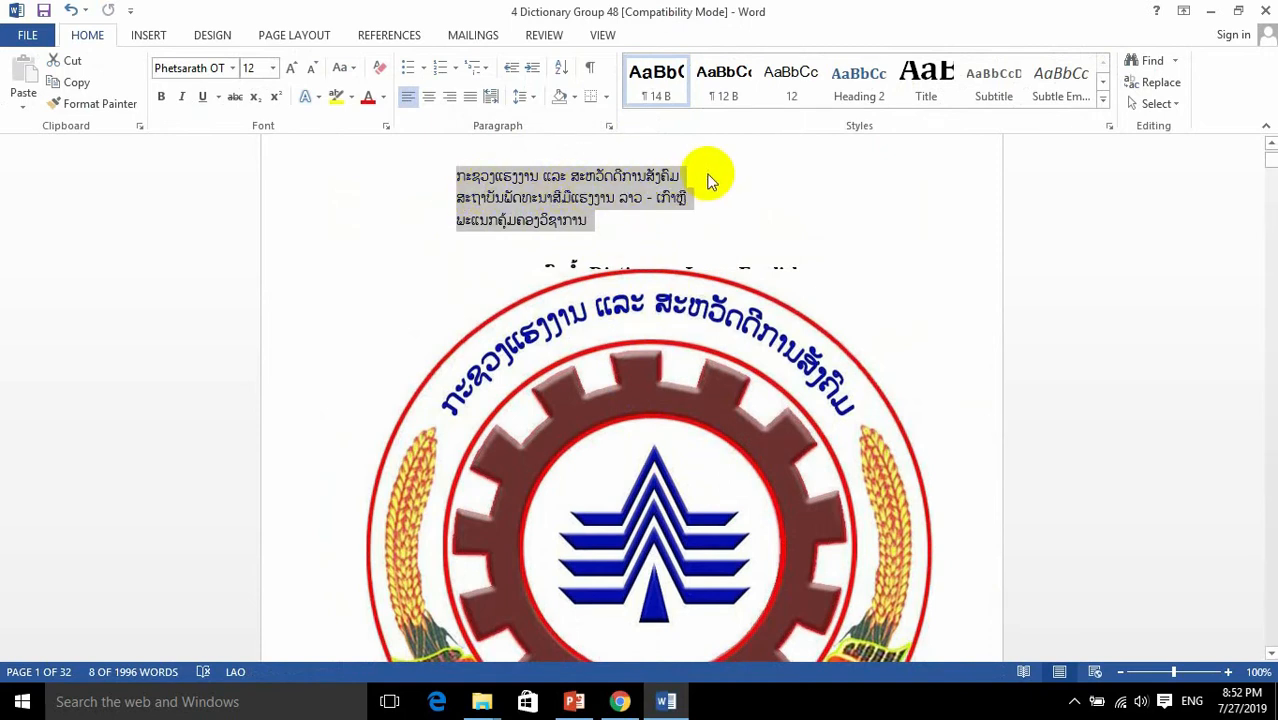
pyautogui.moveTo(676, 433); pyautogui.dragTo(708, 374)
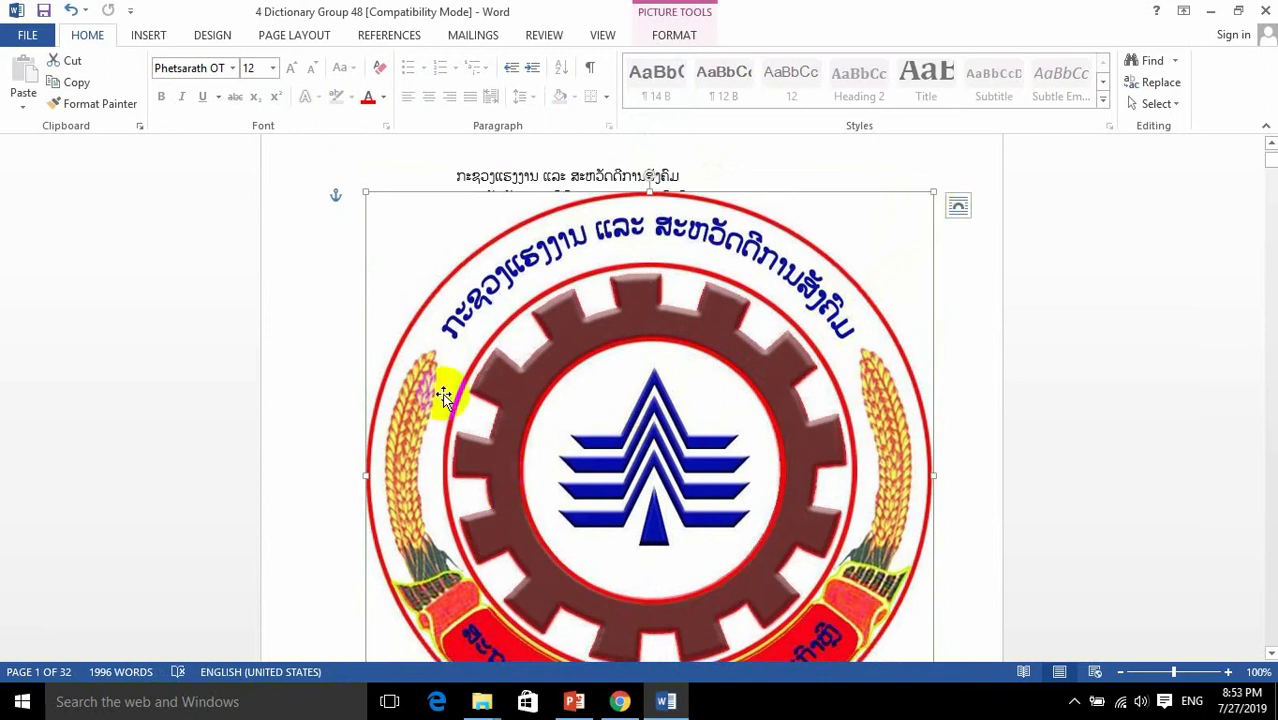
pyautogui.moveTo(727, 399); pyautogui.dragTo(737, 372)
pyautogui.moveTo(653, 343); pyautogui.dragTo(702, 422)
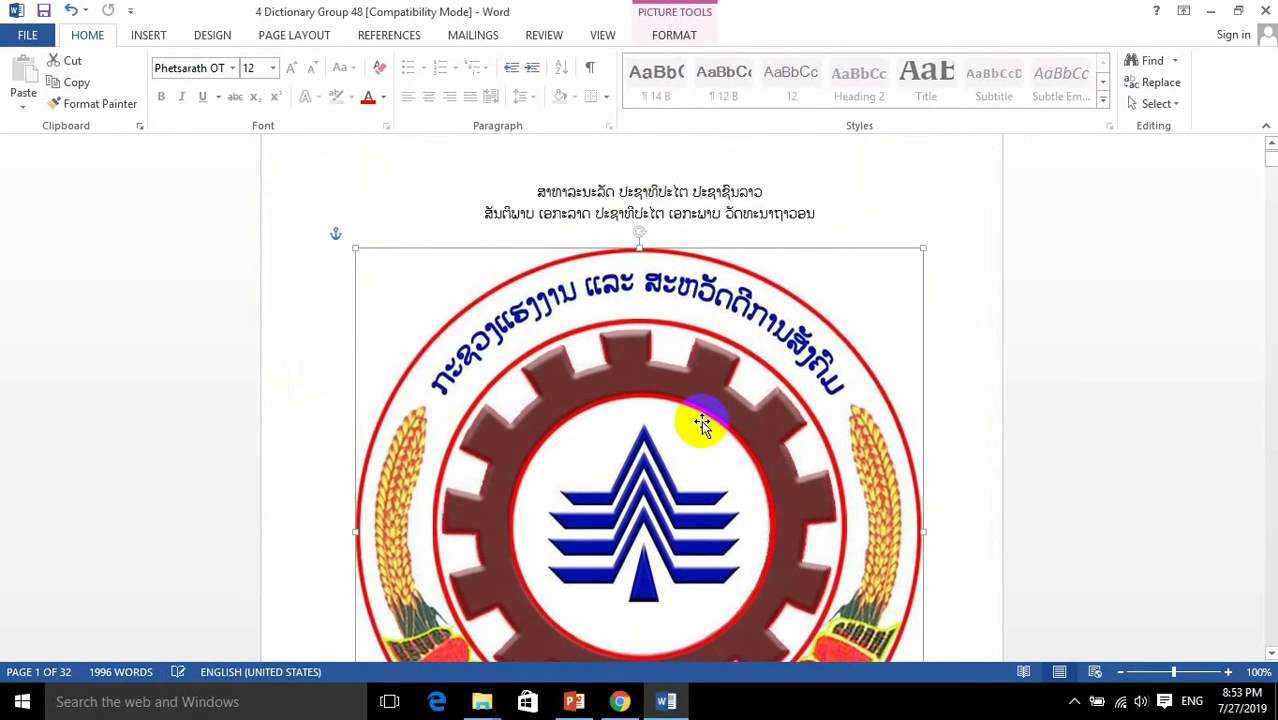
pyautogui.scroll(-1, 740, 430)
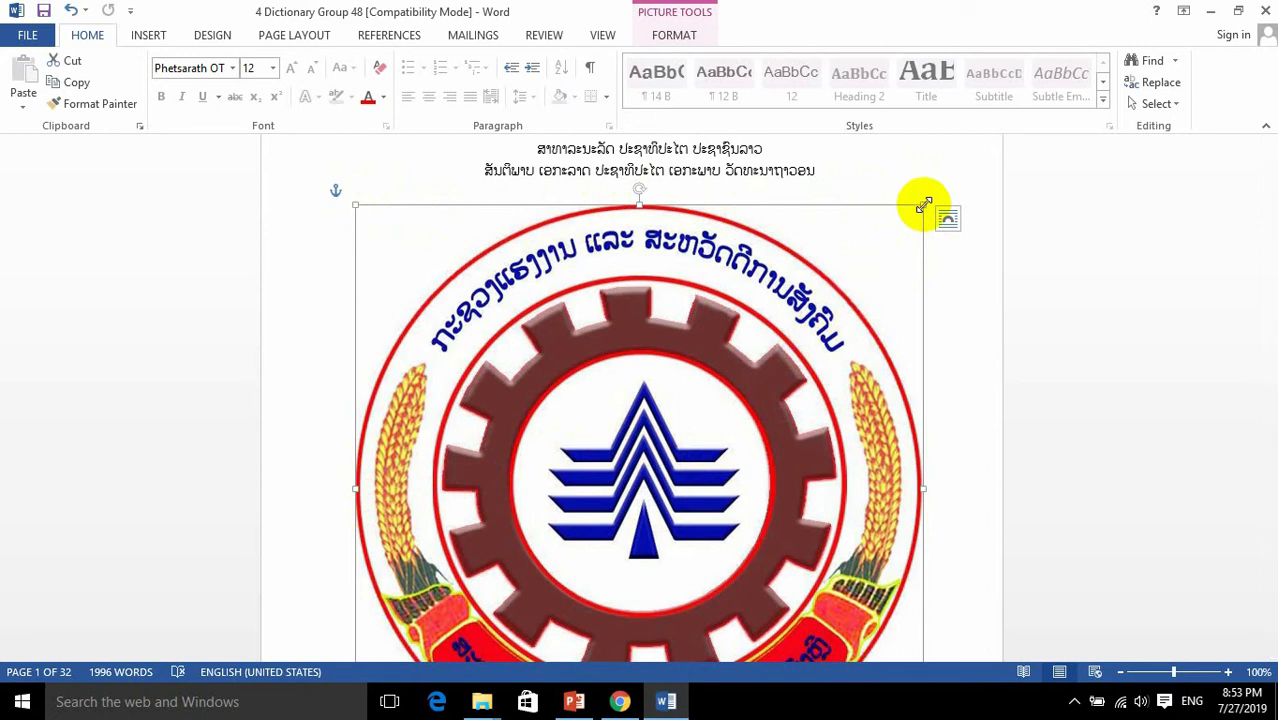
# Step: Shrink the logo to about half its width and move it up over the cover page's institute and title lines
pyautogui.moveTo(922, 206); pyautogui.dragTo(645, 562)
pyautogui.scroll(-3, 645, 562)
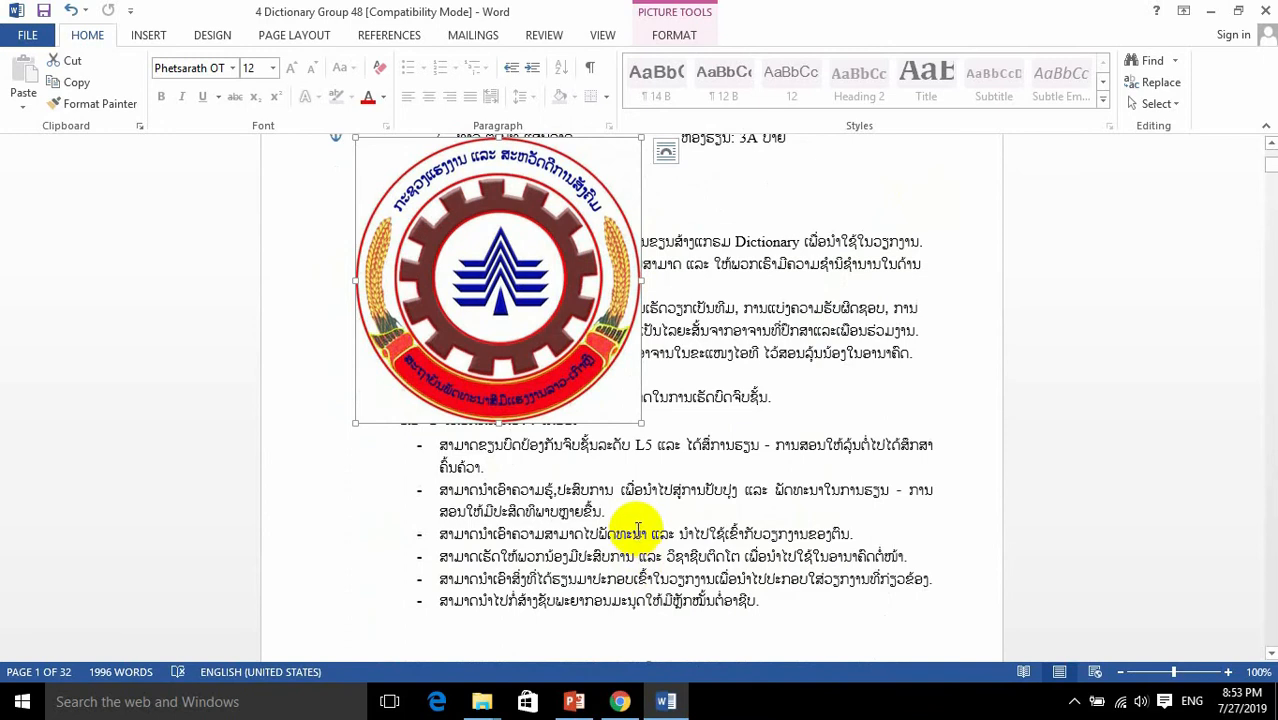
pyautogui.scroll(7, 638, 528)
pyautogui.moveTo(521, 529); pyautogui.dragTo(673, 293)
pyautogui.scroll(3, 678, 468)
pyautogui.moveTo(656, 532); pyautogui.dragTo(758, 417)
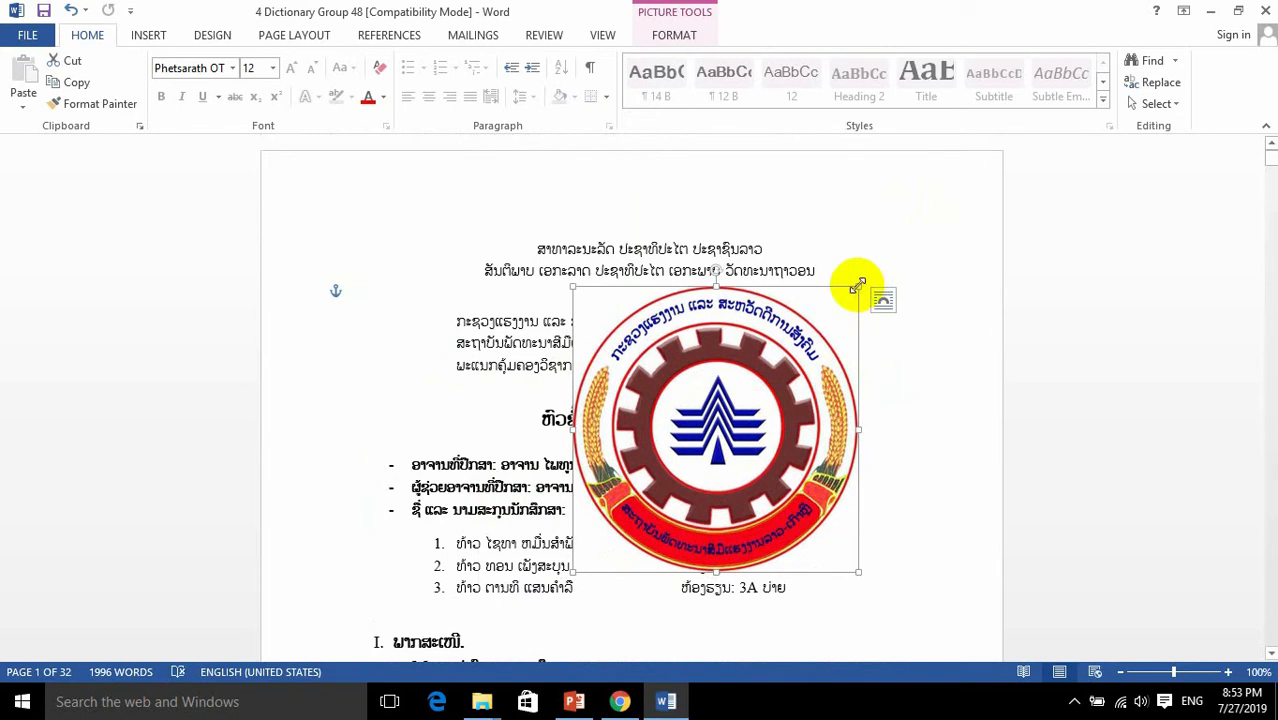
# Step: Scale the logo down to a small emblem and place it in front of the ministry and institute lines
pyautogui.moveTo(856, 286); pyautogui.dragTo(773, 412)
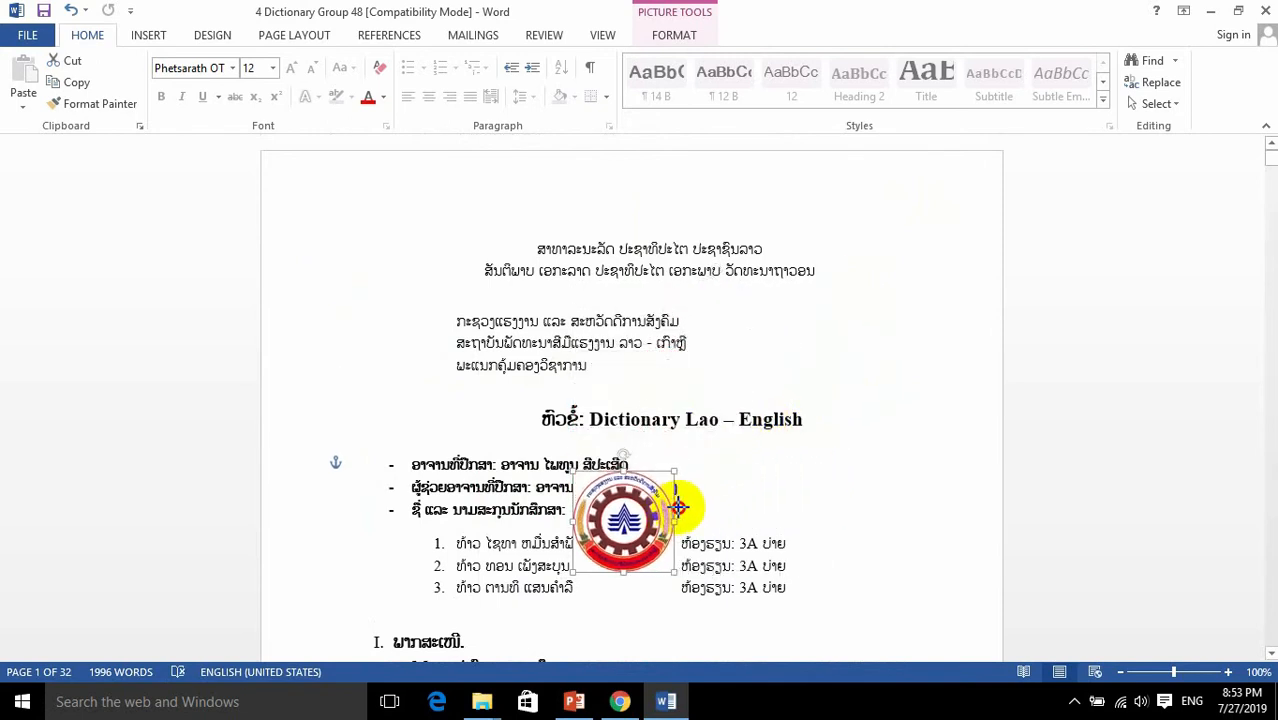
pyautogui.moveTo(773, 432); pyautogui.dragTo(851, 382)
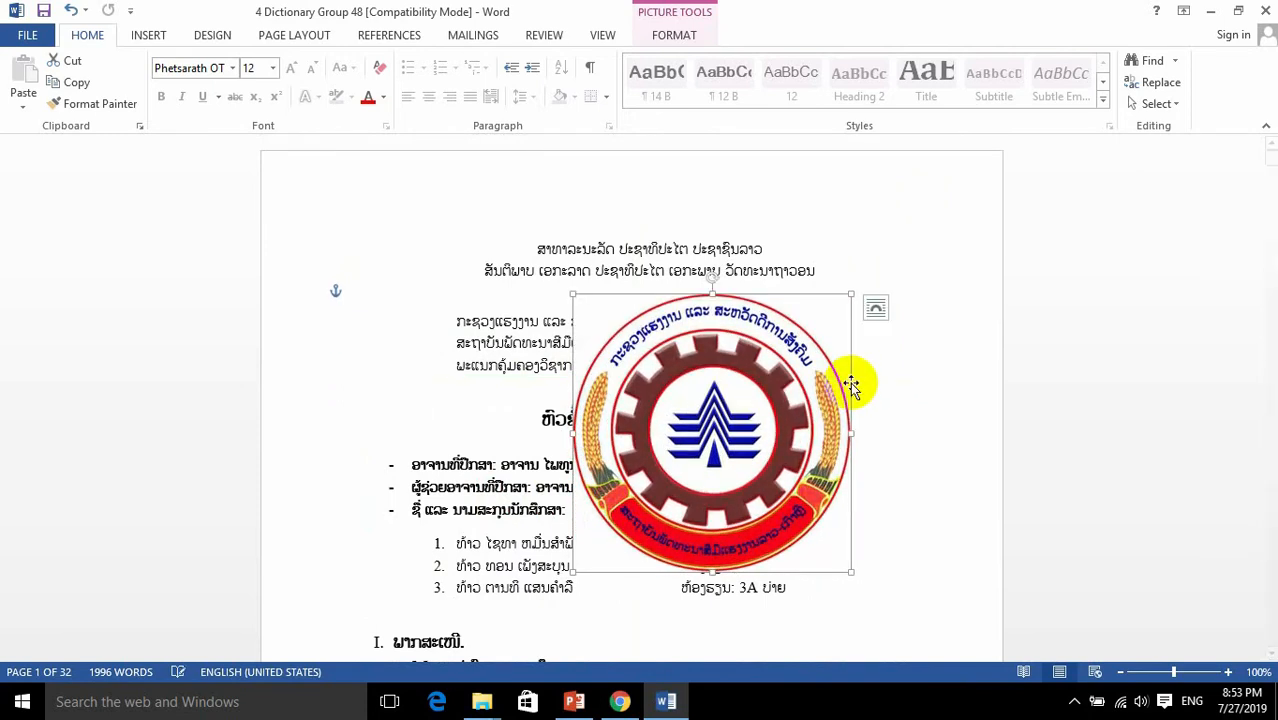
pyautogui.moveTo(853, 293); pyautogui.dragTo(774, 371)
pyautogui.moveTo(685, 477); pyautogui.dragTo(755, 391)
pyautogui.moveTo(707, 481); pyautogui.dragTo(397, 325)
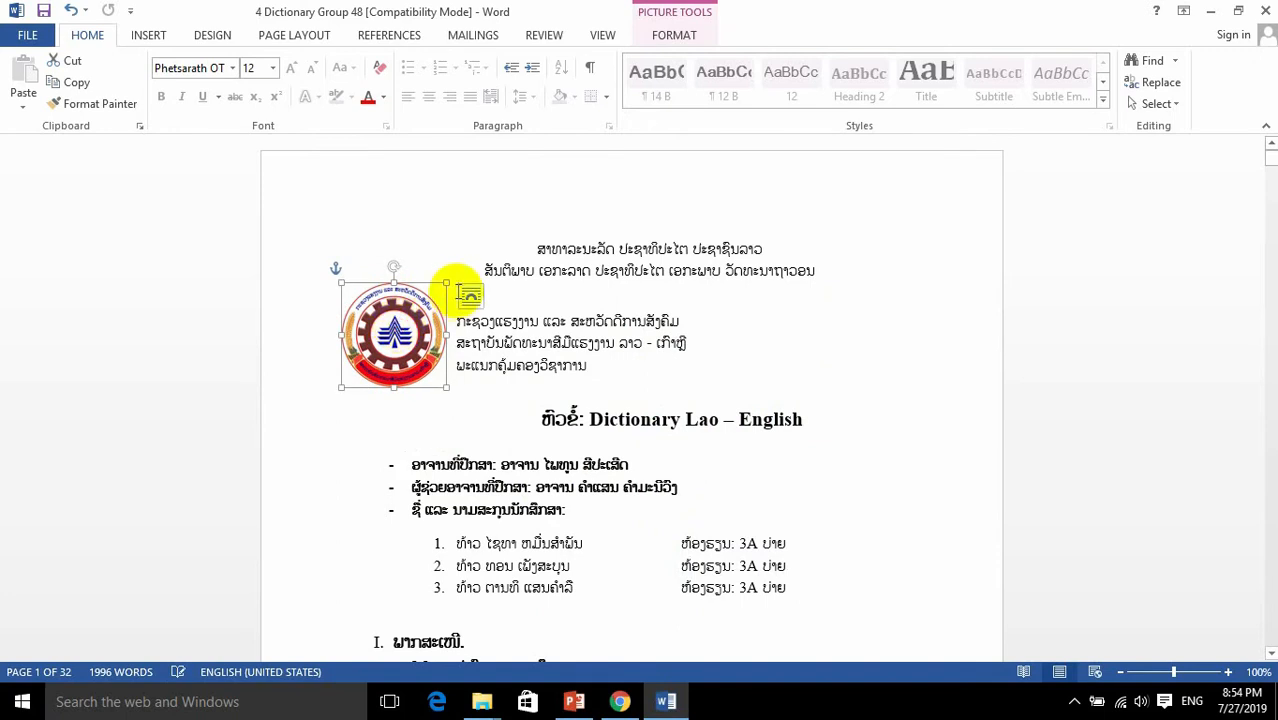
# Step: Reduce the logo slightly more and nudge it so it fits beside the three ministry and institute lines
pyautogui.moveTo(447, 284); pyautogui.dragTo(430, 300)
pyautogui.moveTo(390, 345); pyautogui.dragTo(412, 345)
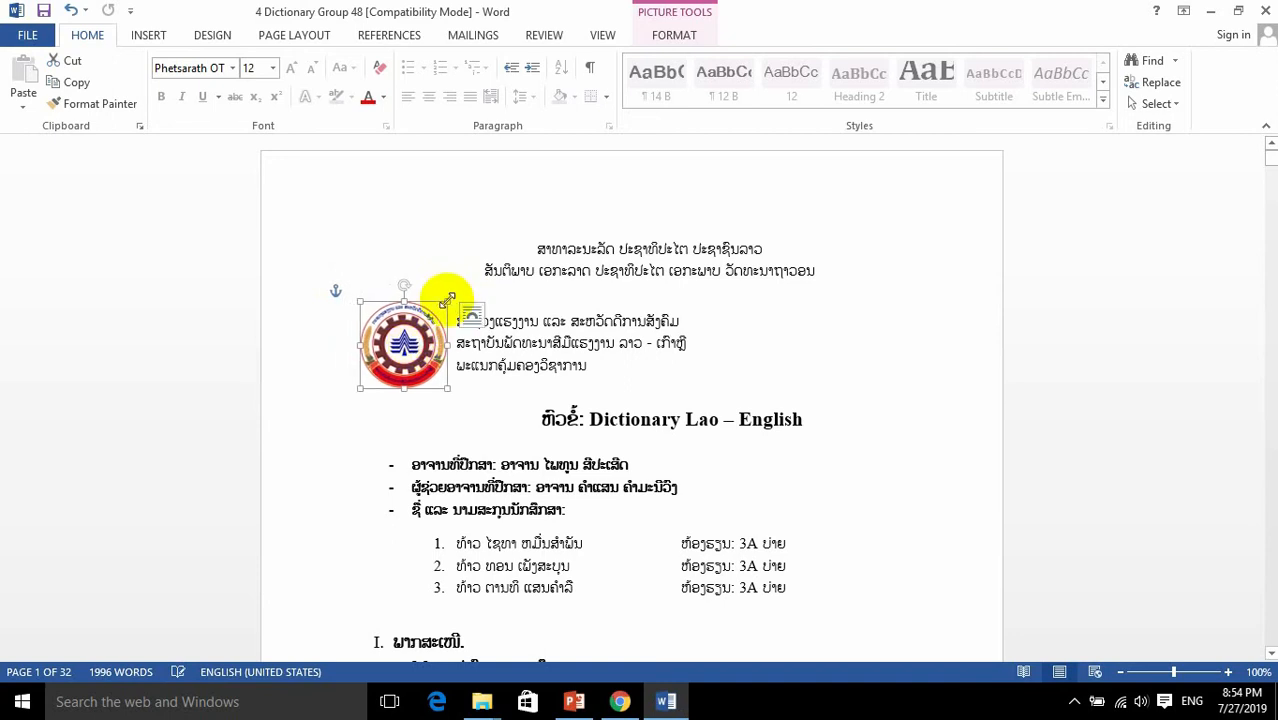
pyautogui.moveTo(446, 300); pyautogui.dragTo(441, 308)
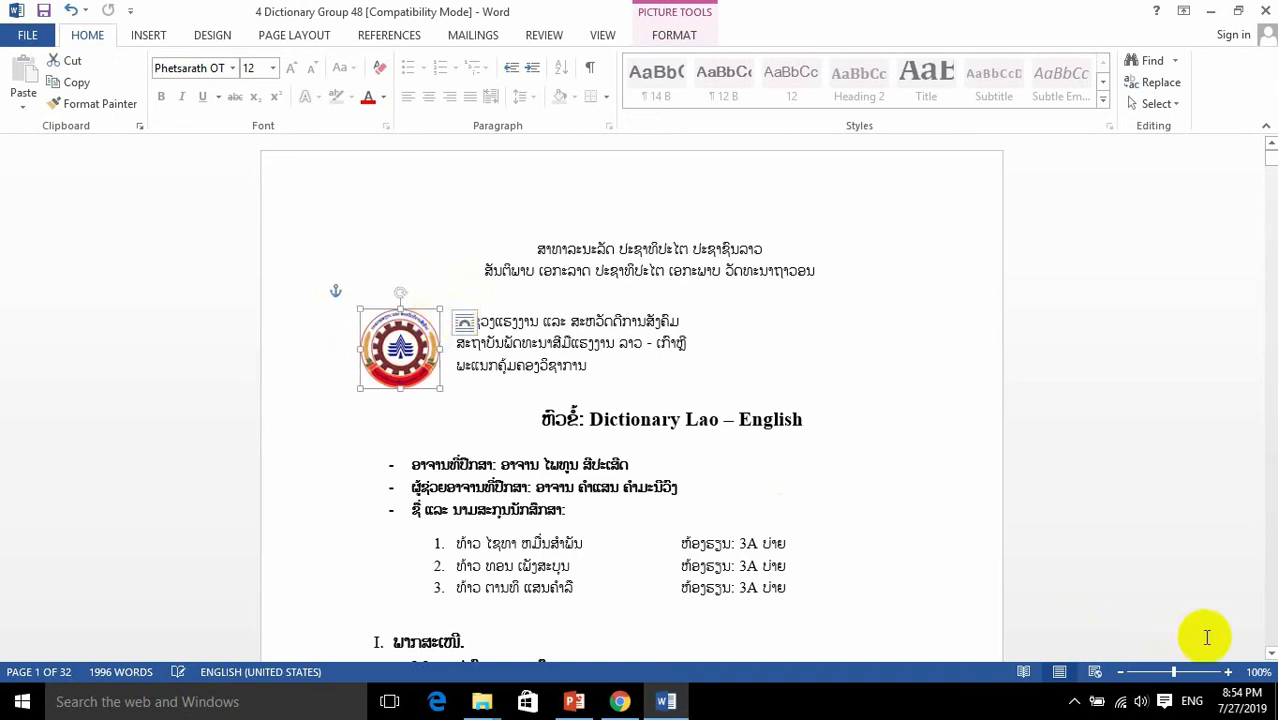
# Step: Align the logo with the left text margin beside the three institute lines at 150% zoom, and deselect it
pyautogui.click(1229, 674)
pyautogui.click(1229, 674)
pyautogui.click(1229, 674)
pyautogui.click(1229, 674)
pyautogui.click(1229, 674)
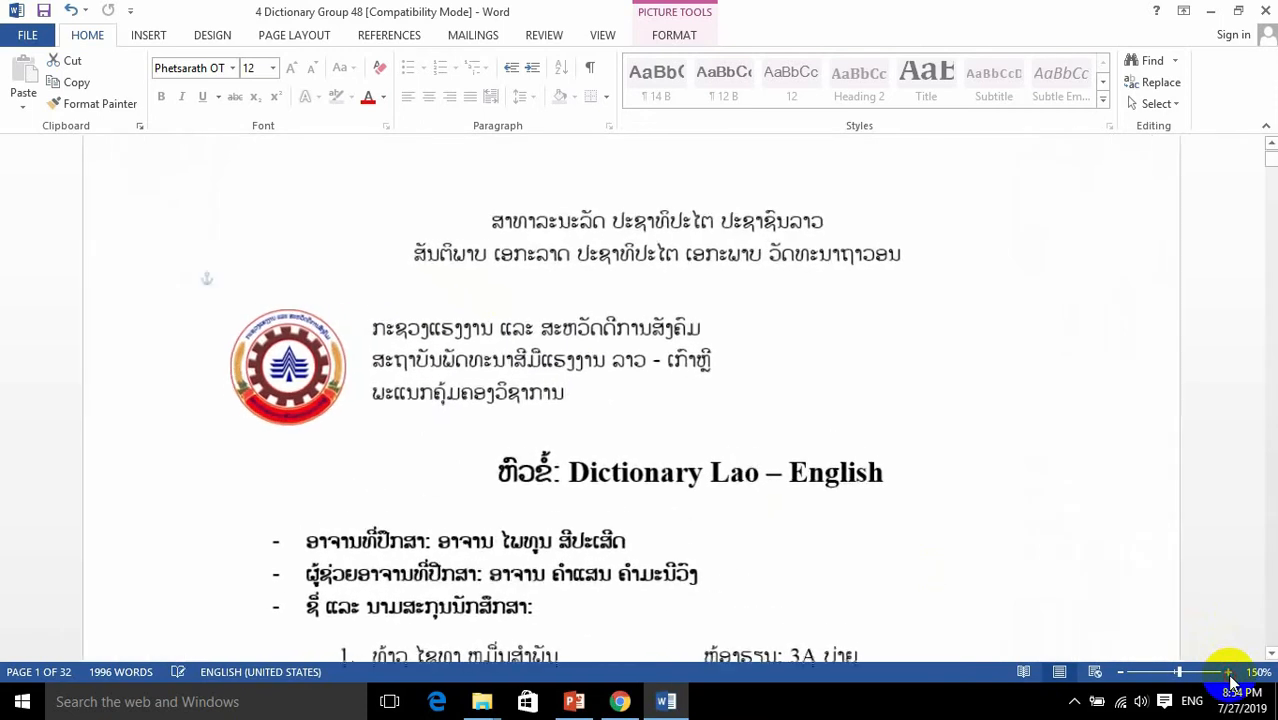
pyautogui.click(491, 362)
pyautogui.moveTo(308, 366); pyautogui.dragTo(323, 358)
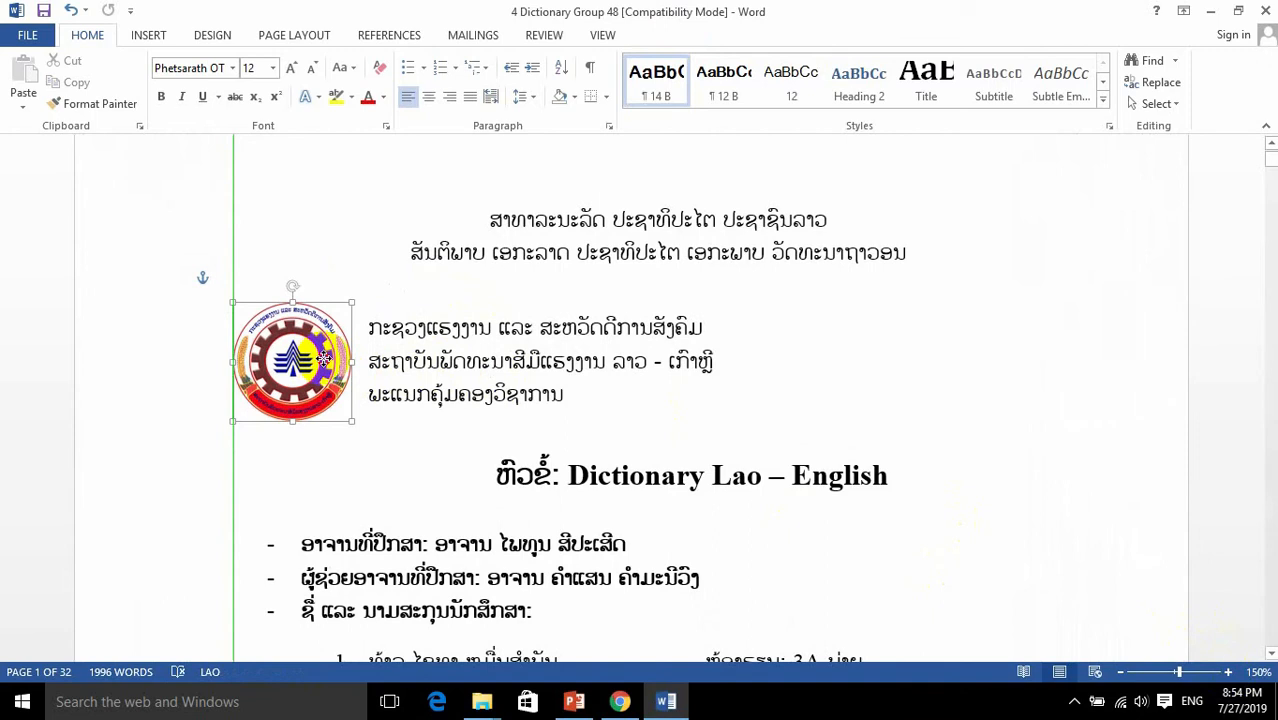
pyautogui.moveTo(326, 358); pyautogui.dragTo(331, 357)
pyautogui.click(455, 423)
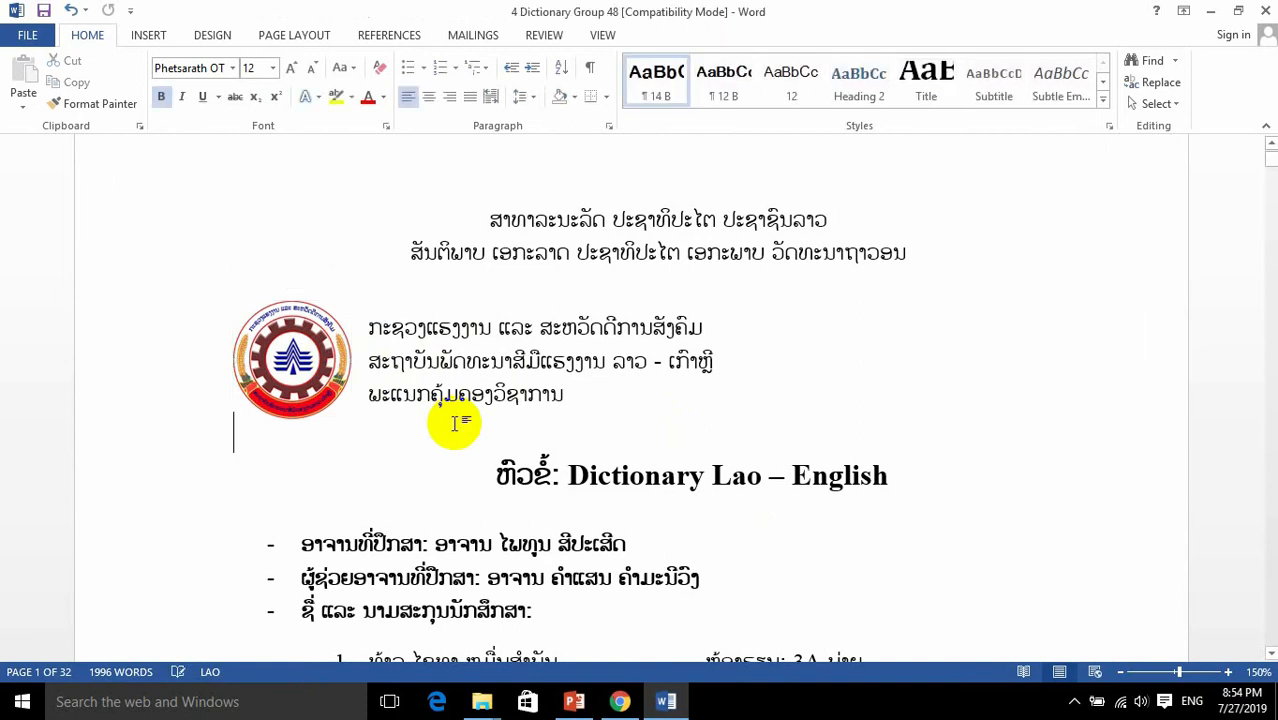
# Step: Examine the blank picture area on page 3 between the section 2.3 paragraph and section III
pyautogui.click(1120, 672)
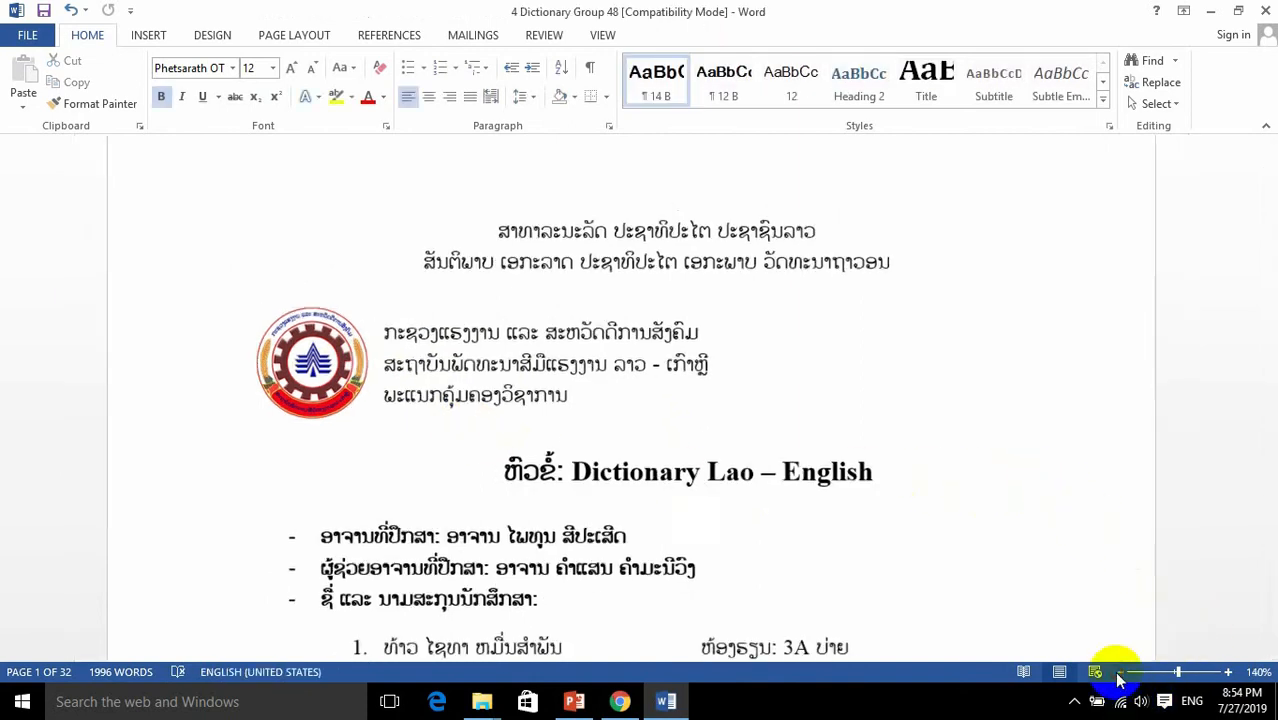
pyautogui.click(1120, 672)
pyautogui.click(1120, 672)
pyautogui.click(1120, 672)
pyautogui.click(1120, 672)
pyautogui.click(1120, 672)
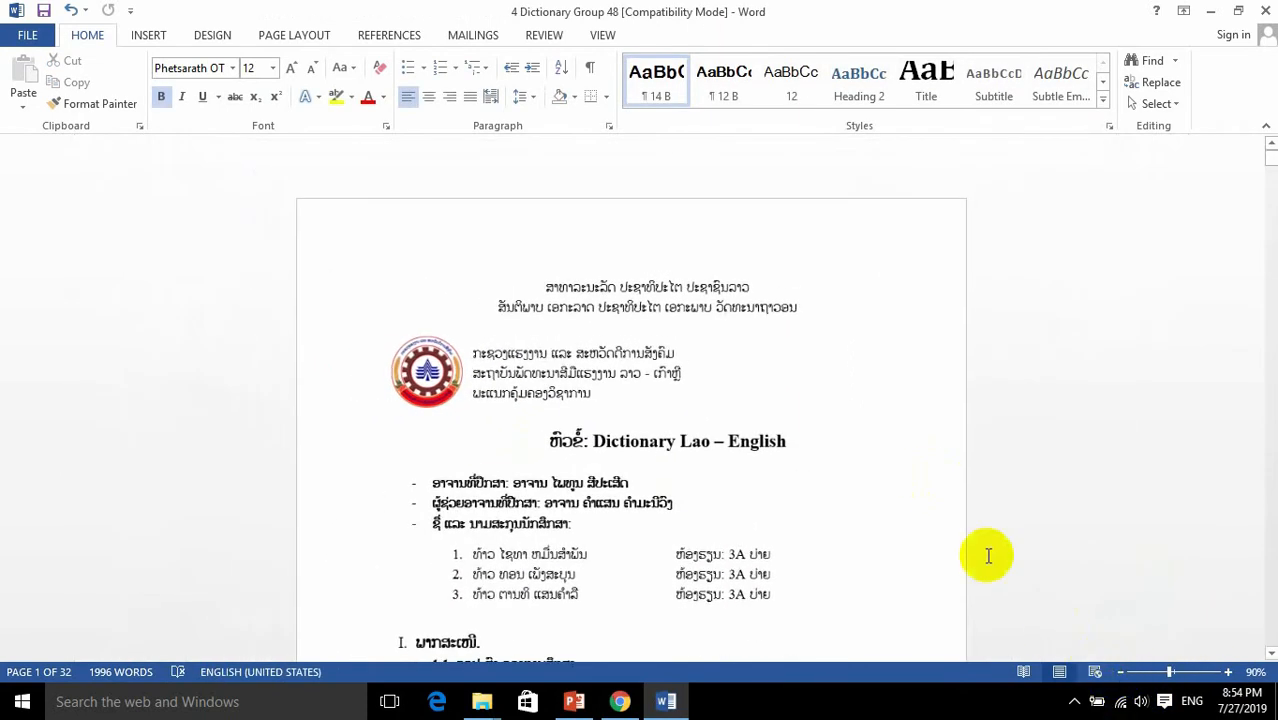
pyautogui.scroll(-10, 919, 428)
pyautogui.scroll(-18, 842, 412)
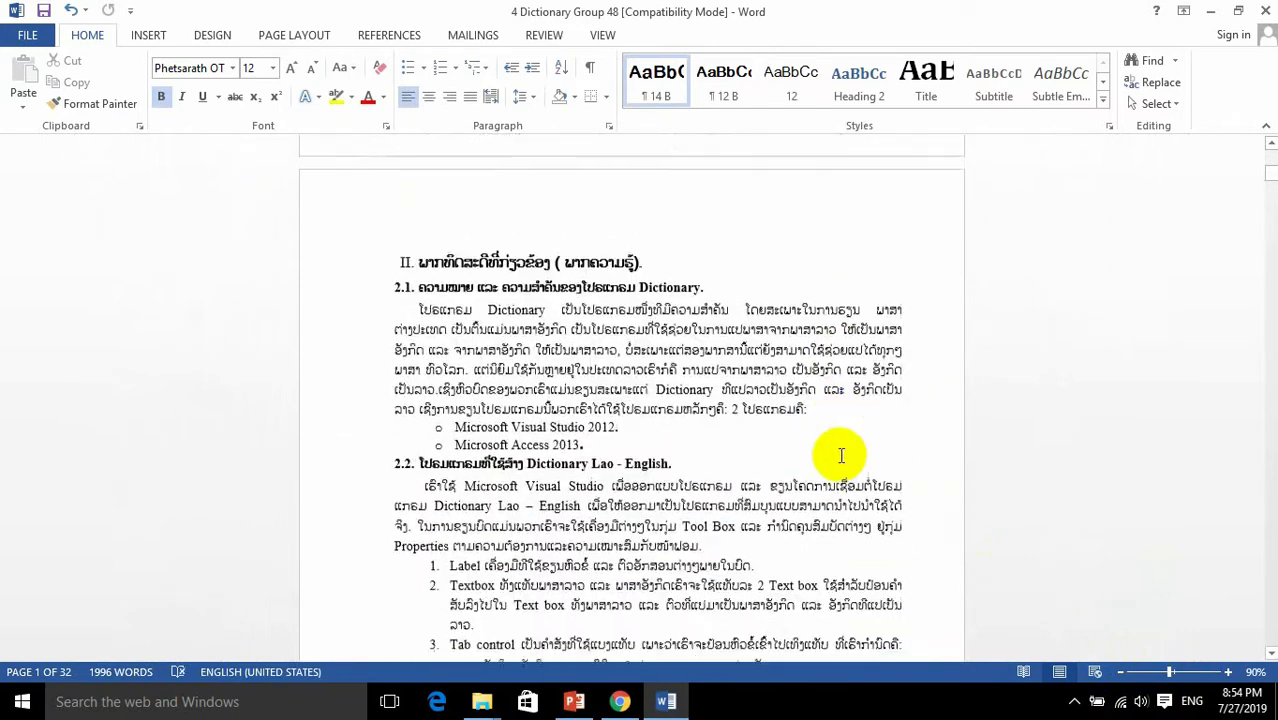
pyautogui.scroll(-3, 801, 504)
pyautogui.click(633, 388)
pyautogui.moveTo(431, 287); pyautogui.dragTo(799, 442)
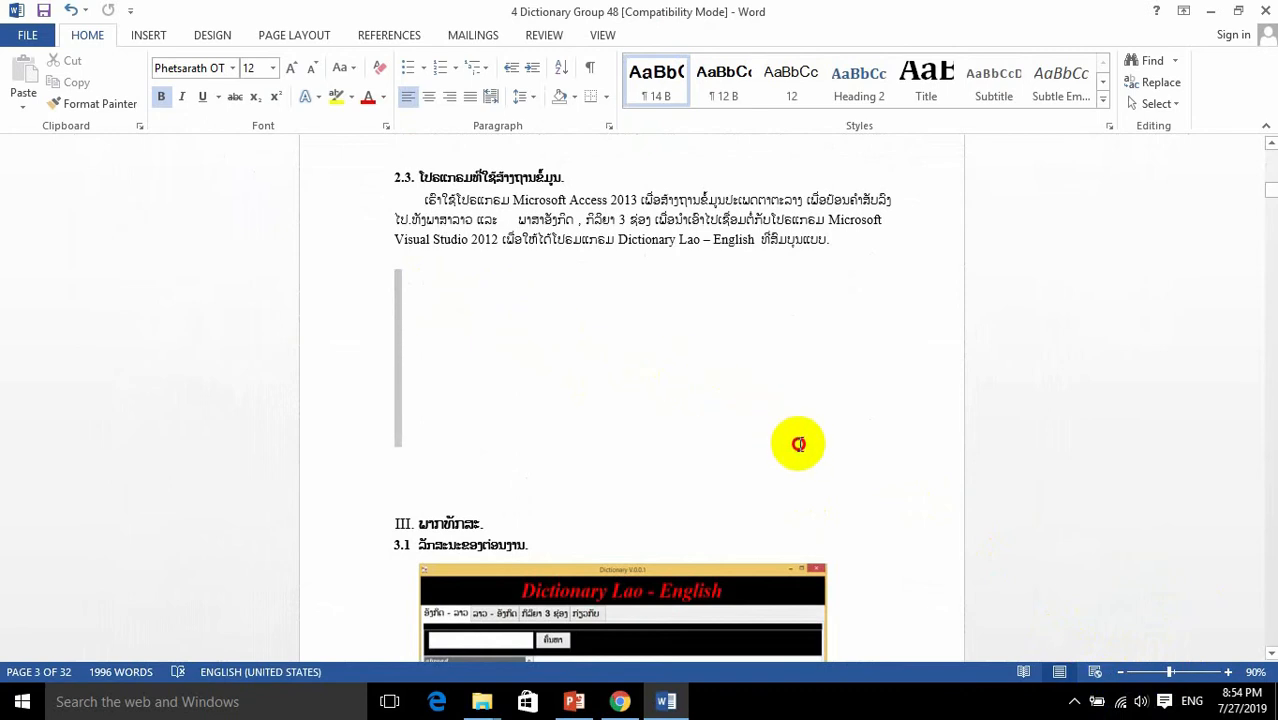
pyautogui.click(518, 409)
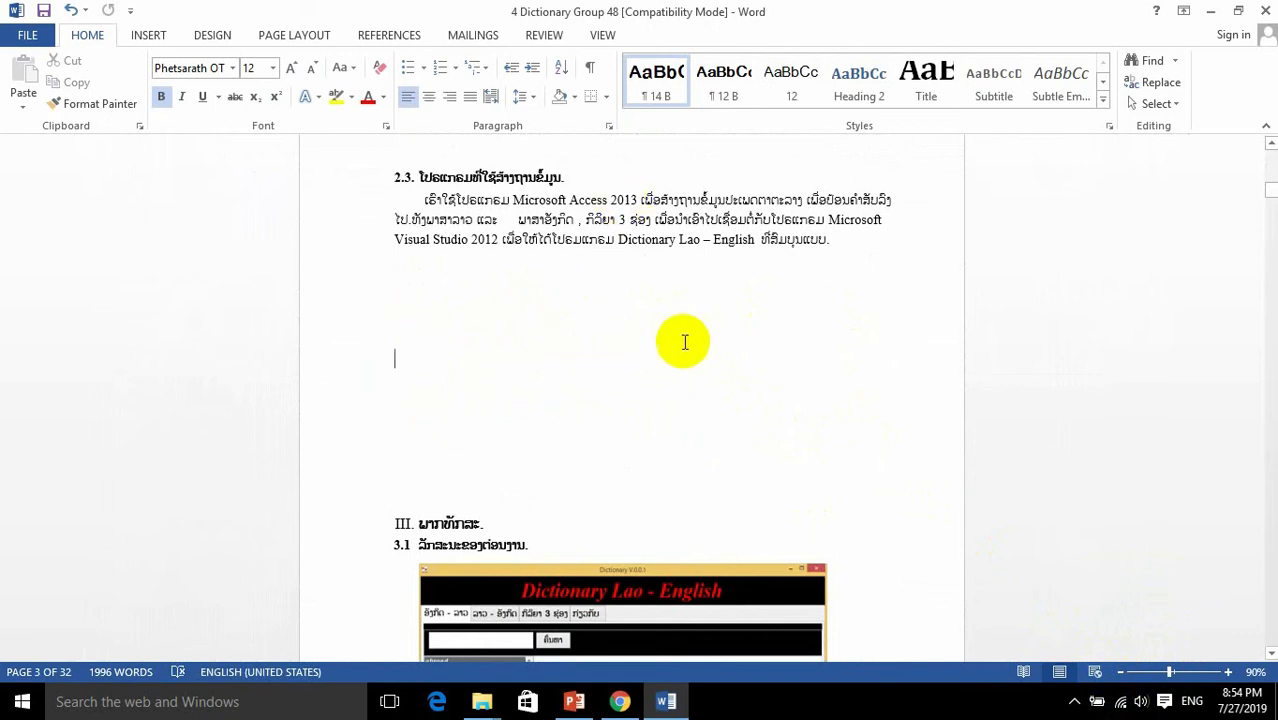
# Step: Insert the Access-2019-Logo-300x170 picture from the Desktop into the blank area below the section 2.3 paragraph
pyautogui.click(494, 365)
pyautogui.click(466, 318)
pyautogui.click(470, 365)
pyautogui.click(675, 369)
pyautogui.click(436, 328)
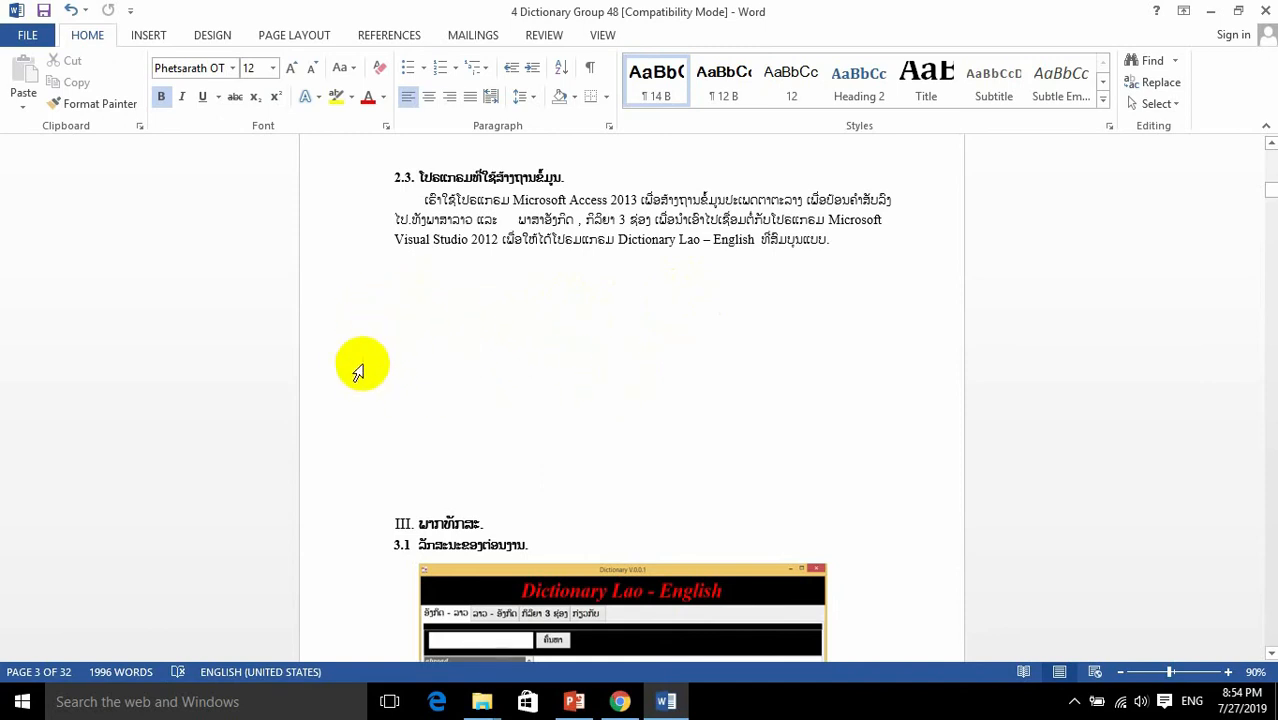
pyautogui.click(150, 35)
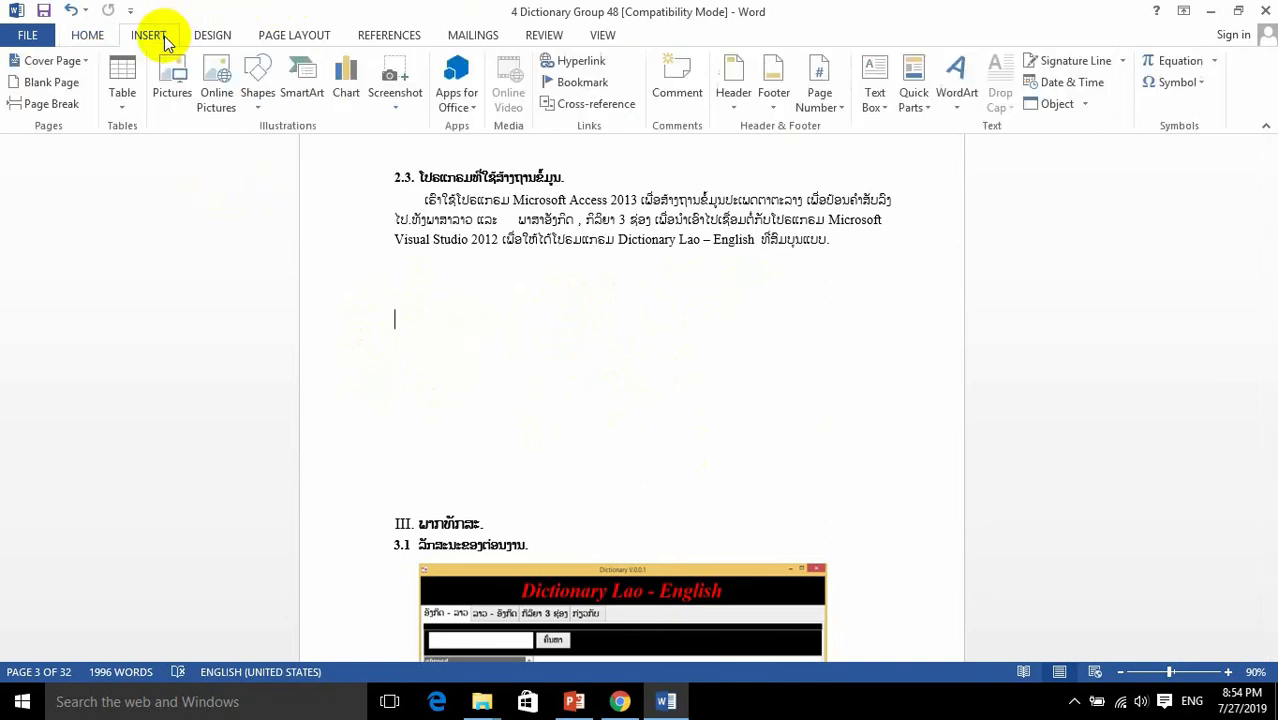
pyautogui.click(172, 88)
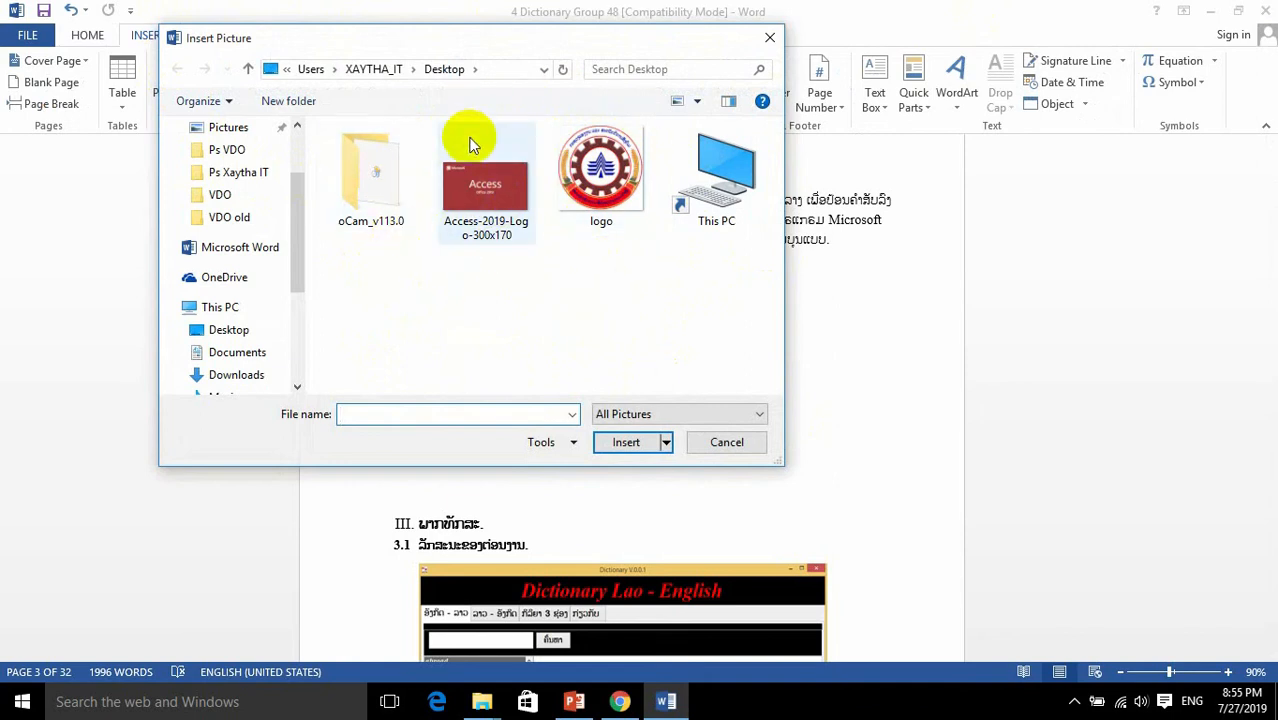
pyautogui.click(492, 210)
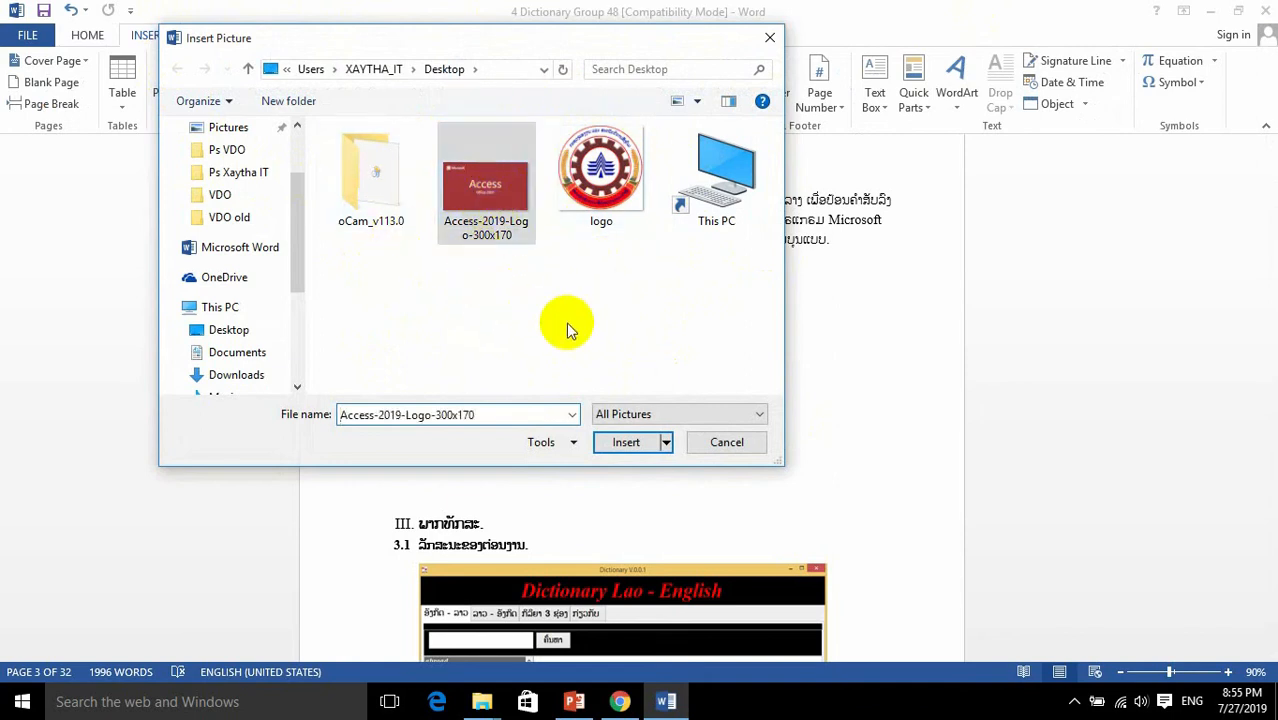
pyautogui.click(627, 444)
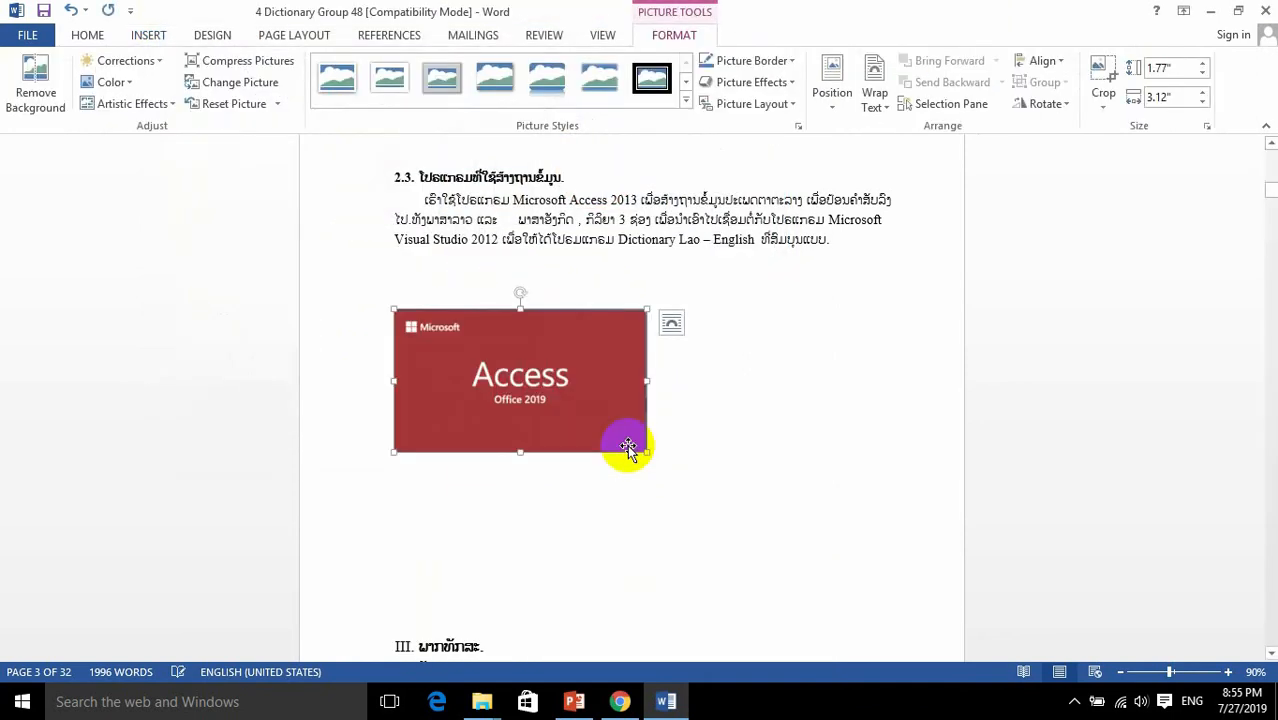
# Step: Move the inline Access picture up to sit directly below the section 2.3 paragraph
pyautogui.scroll(-4, 686, 486)
pyautogui.scroll(3, 686, 486)
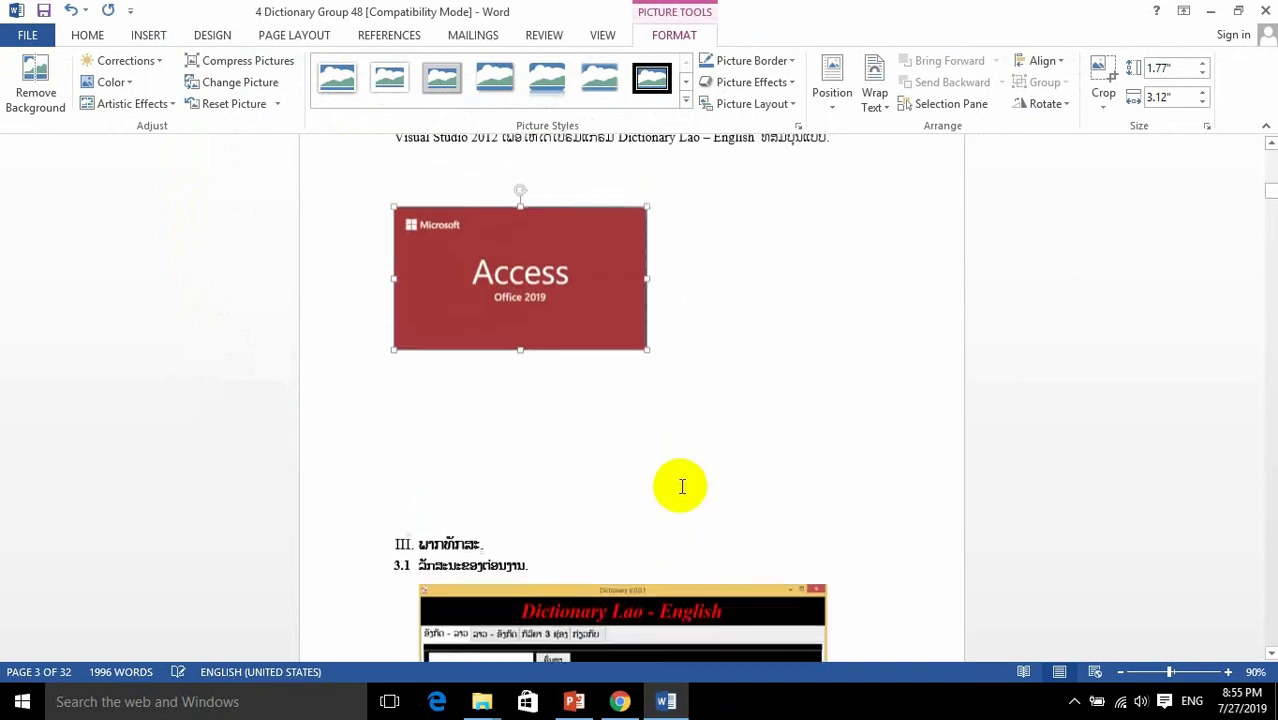
pyautogui.scroll(3, 698, 389)
pyautogui.click(642, 398)
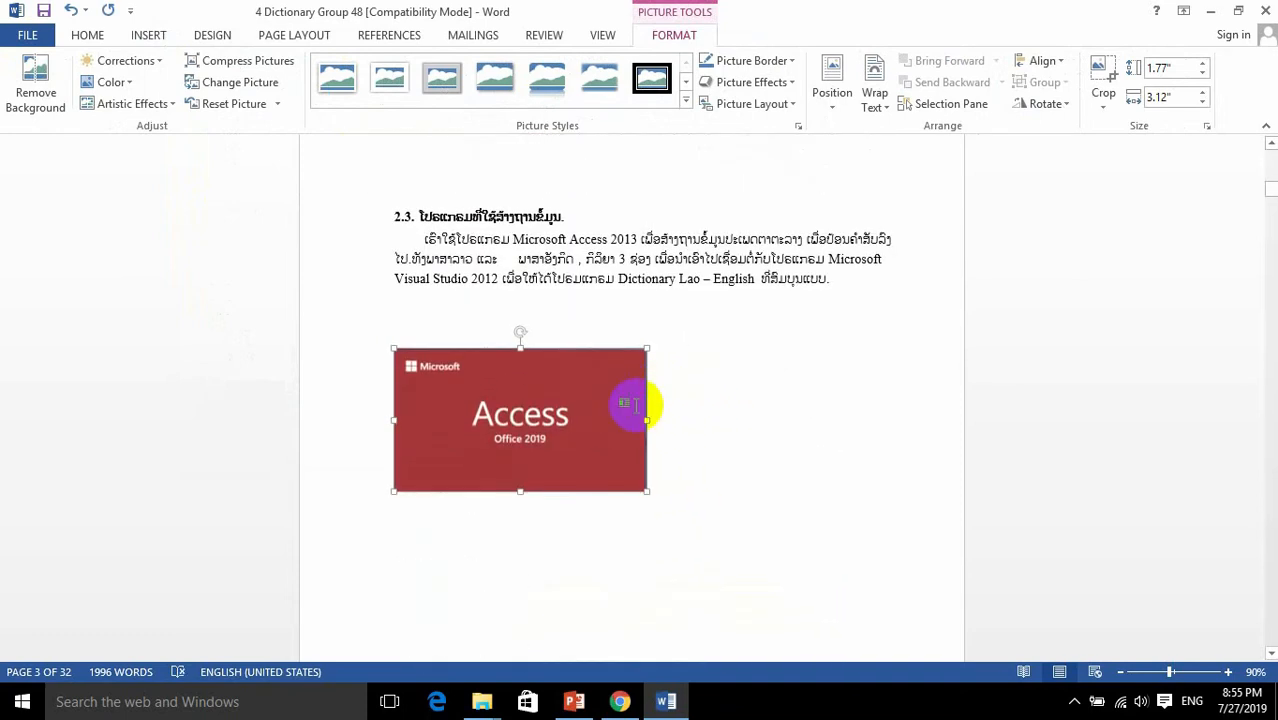
pyautogui.moveTo(539, 396); pyautogui.dragTo(531, 352)
pyautogui.click(536, 376)
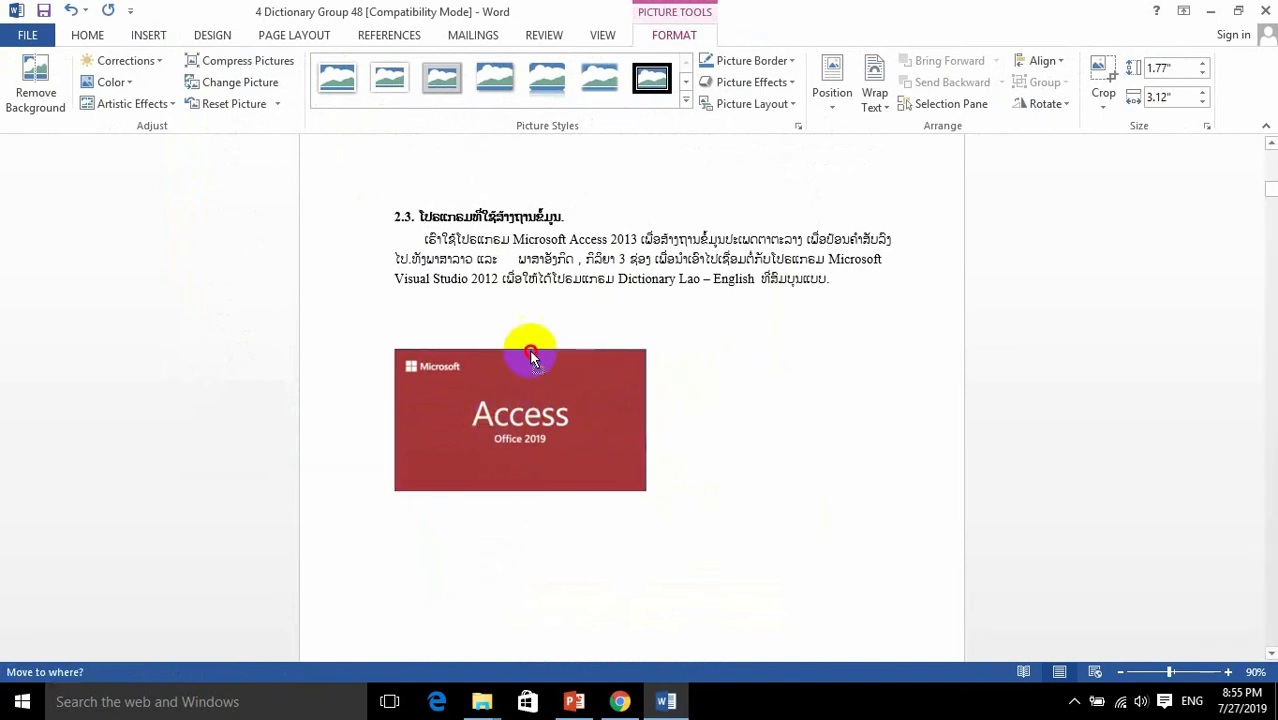
pyautogui.click(502, 318)
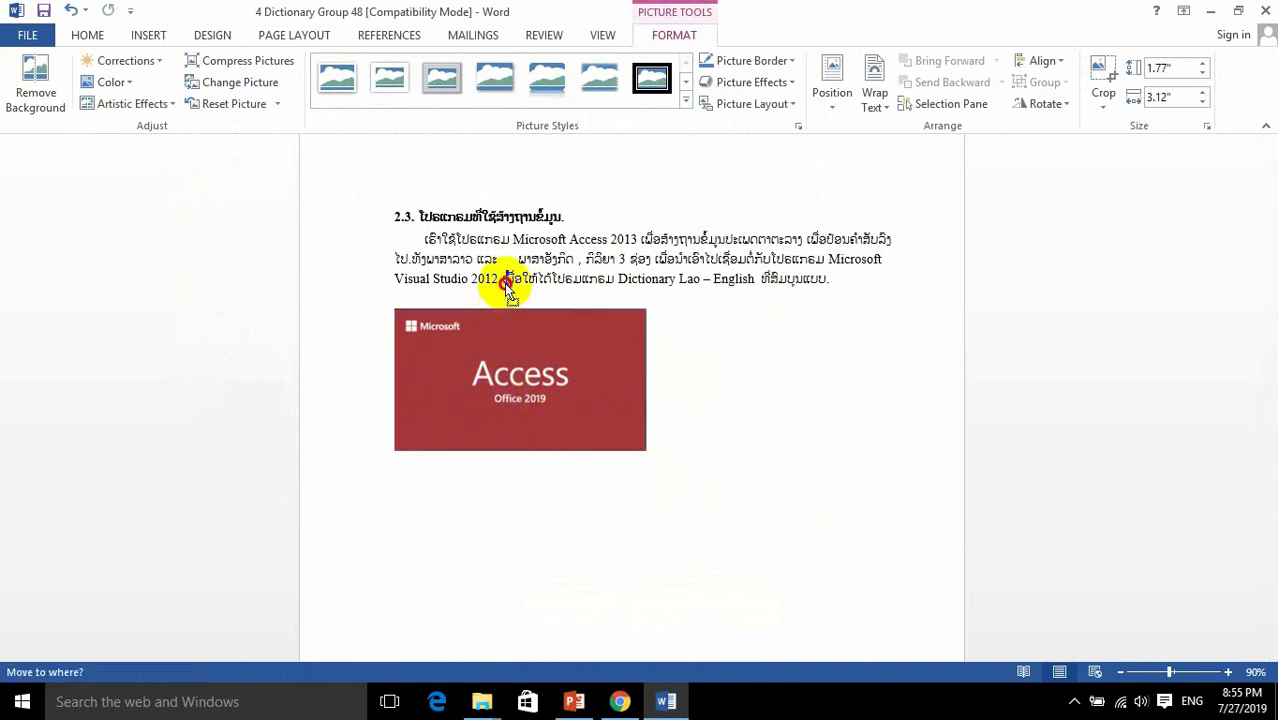
pyautogui.click(510, 278)
pyautogui.moveTo(607, 320); pyautogui.dragTo(609, 257)
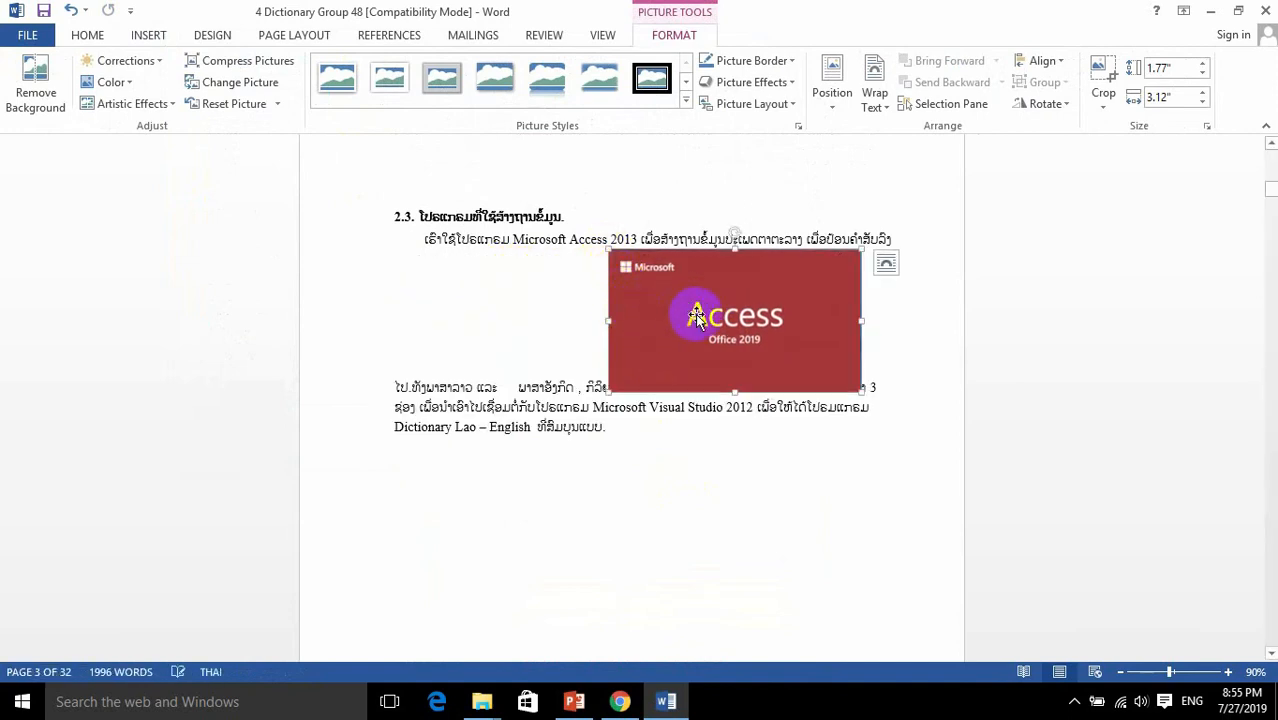
pyautogui.moveTo(697, 337); pyautogui.dragTo(662, 466)
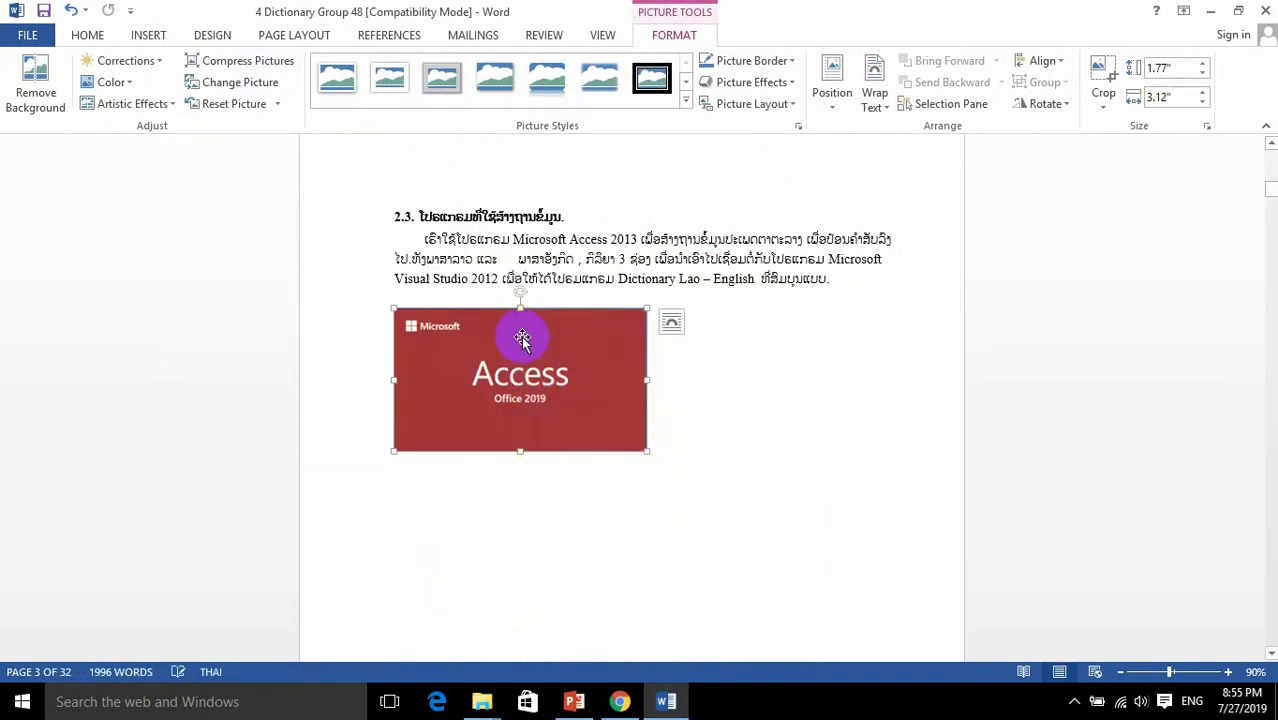
# Step: Set the Access picture's text wrapping to In Front of Text
pyautogui.rightClick(528, 379)
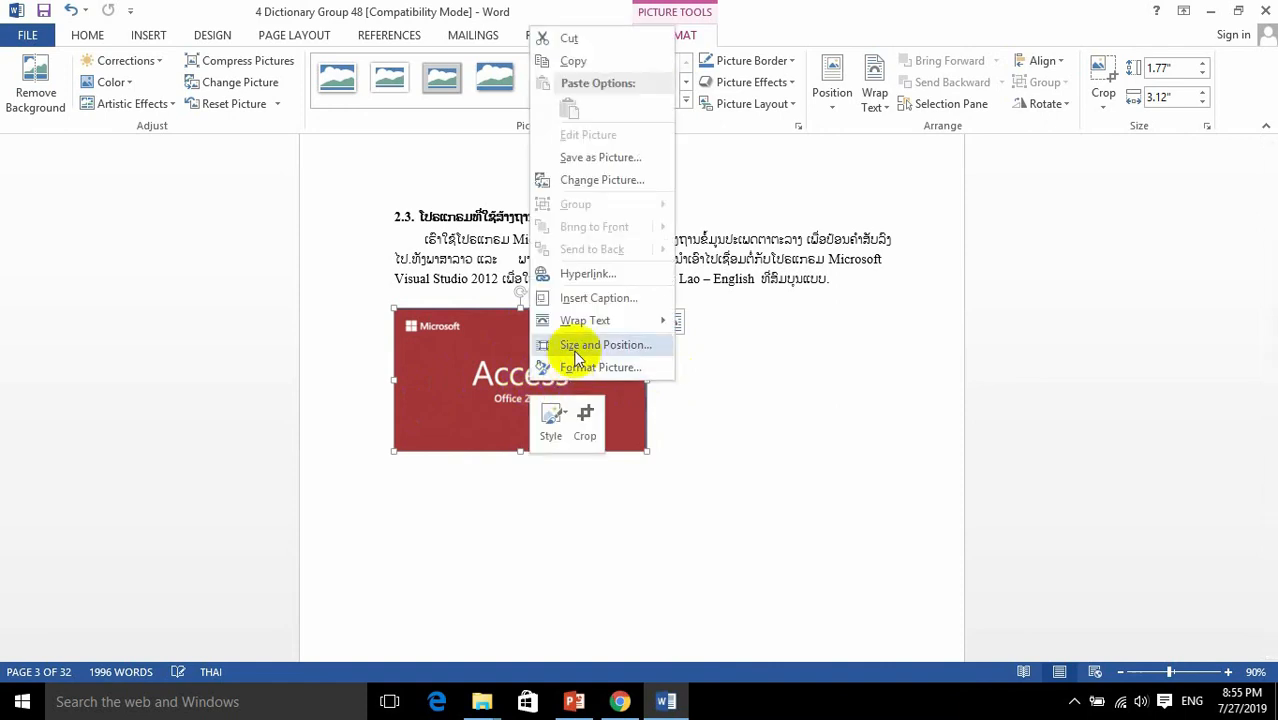
pyautogui.moveTo(583, 330)
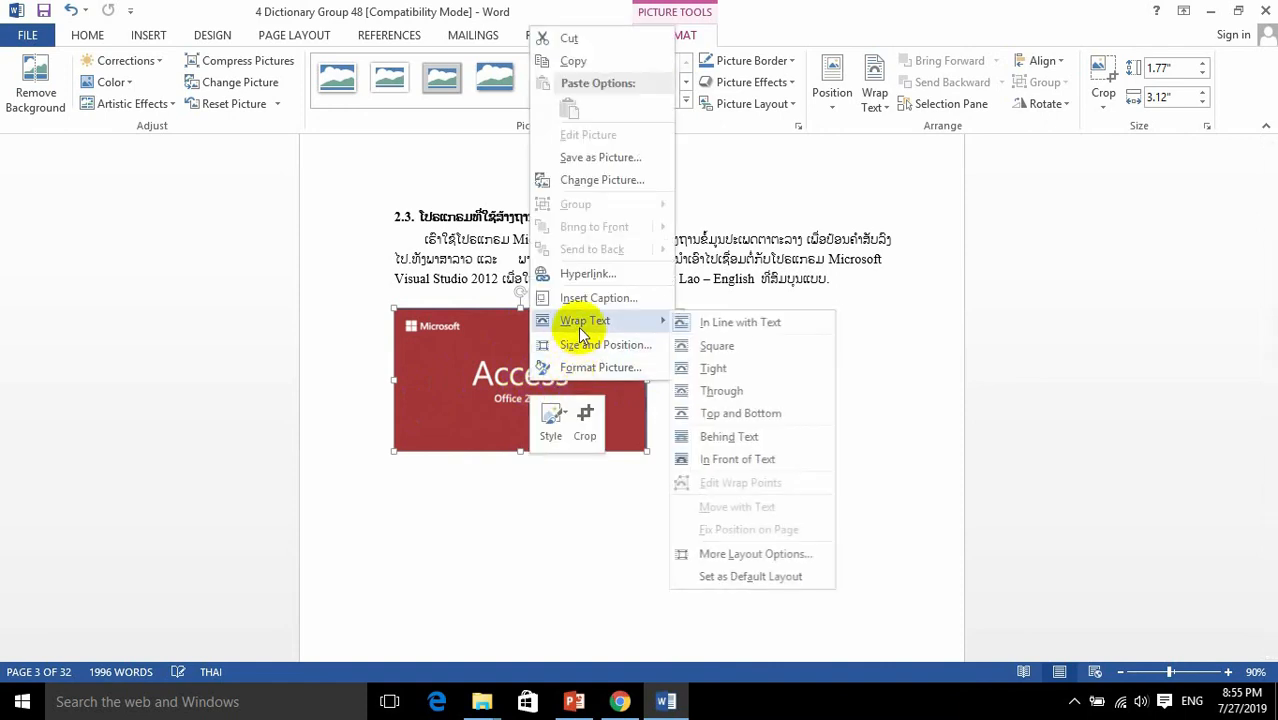
pyautogui.click(722, 391)
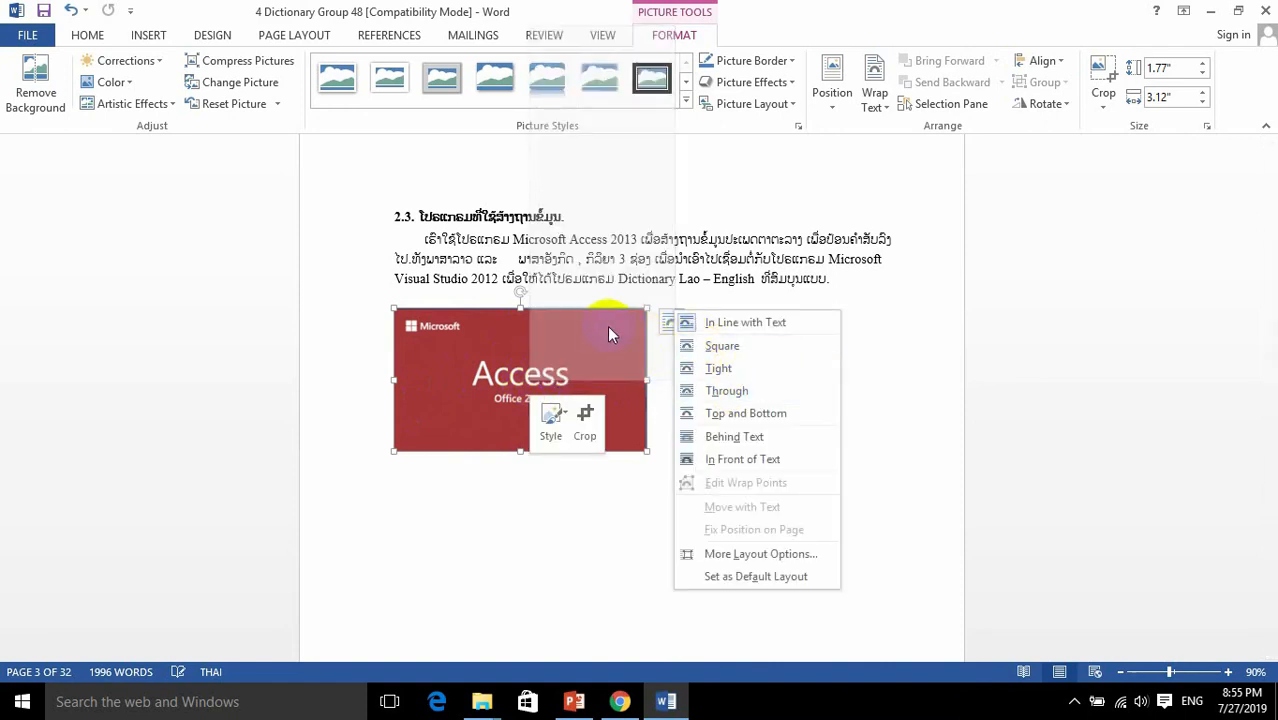
pyautogui.rightClick(476, 370)
pyautogui.moveTo(546, 319)
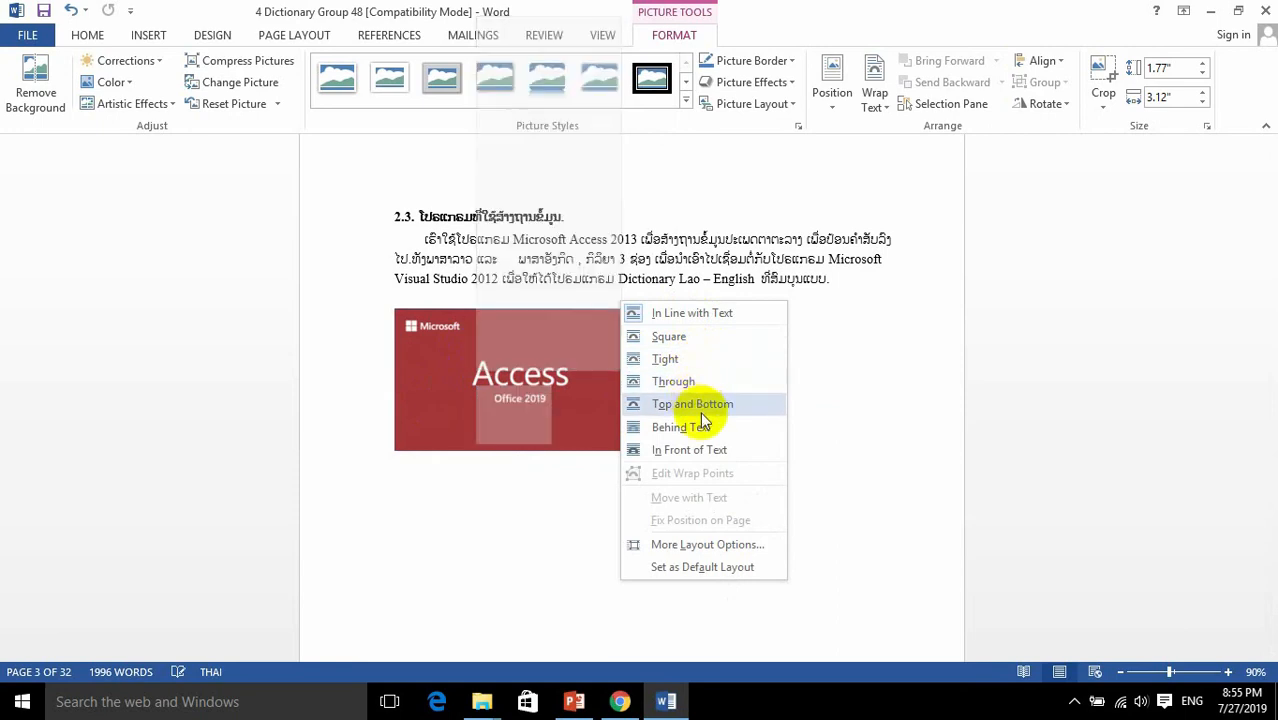
pyautogui.click(699, 448)
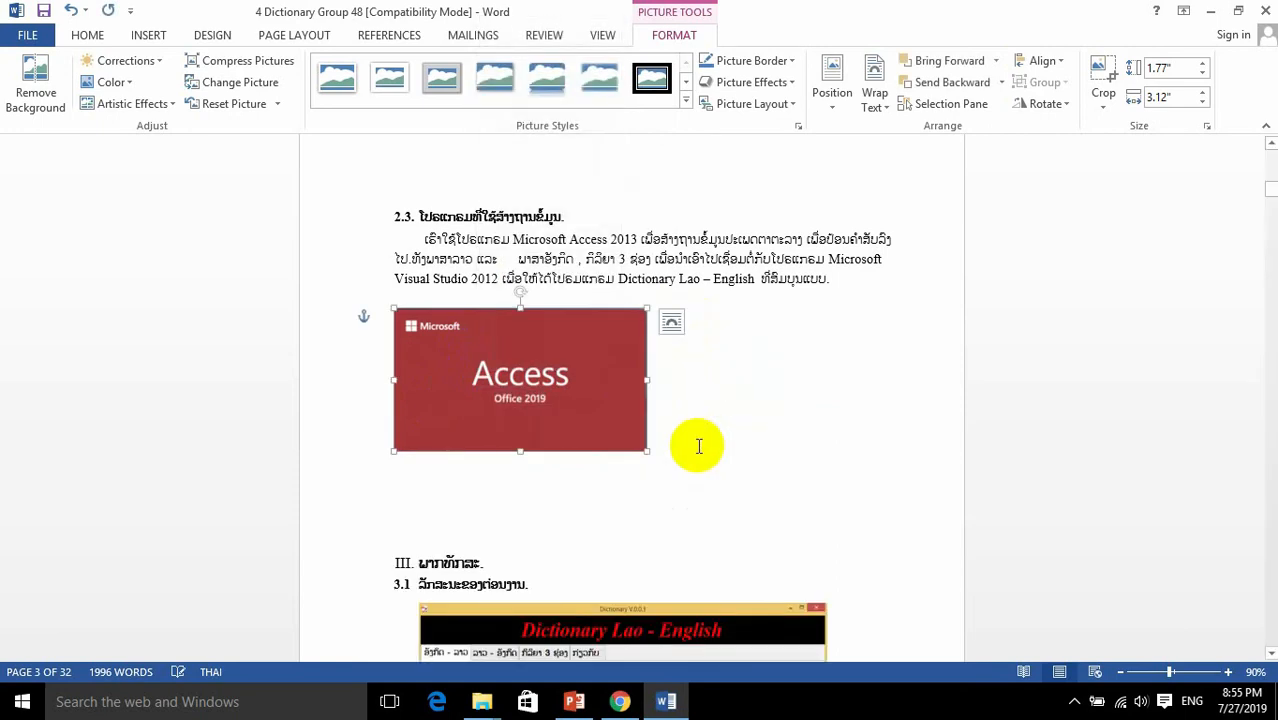
# Step: Enlarge the Access picture to about 2.74" by 4.84" and centre it between the section 2.3 paragraph and section III
pyautogui.moveTo(562, 327); pyautogui.dragTo(584, 382)
pyautogui.click(838, 490)
pyautogui.click(603, 387)
pyautogui.moveTo(680, 454); pyautogui.dragTo(746, 531)
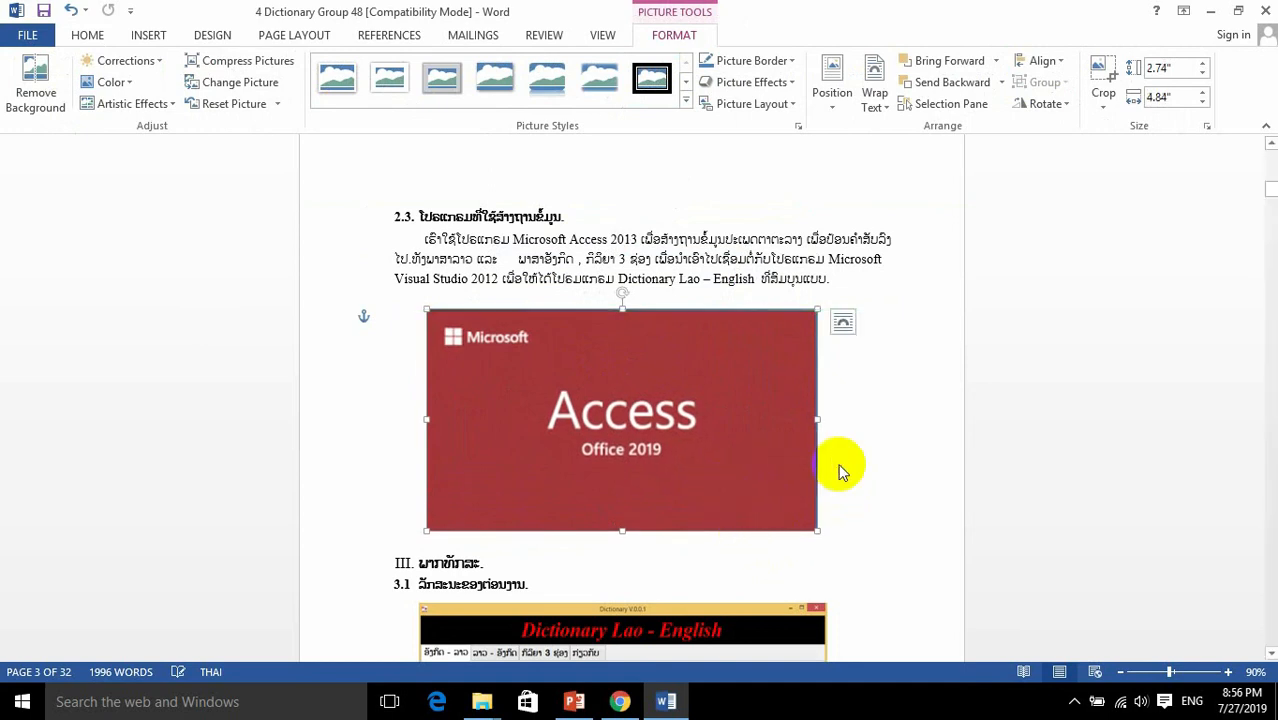
pyautogui.click(843, 469)
pyautogui.moveTo(706, 427)
pyautogui.mouseDown()
pyautogui.moveTo(739, 428)
pyautogui.moveTo(726, 428)
pyautogui.mouseUp()
pyautogui.click(887, 430)
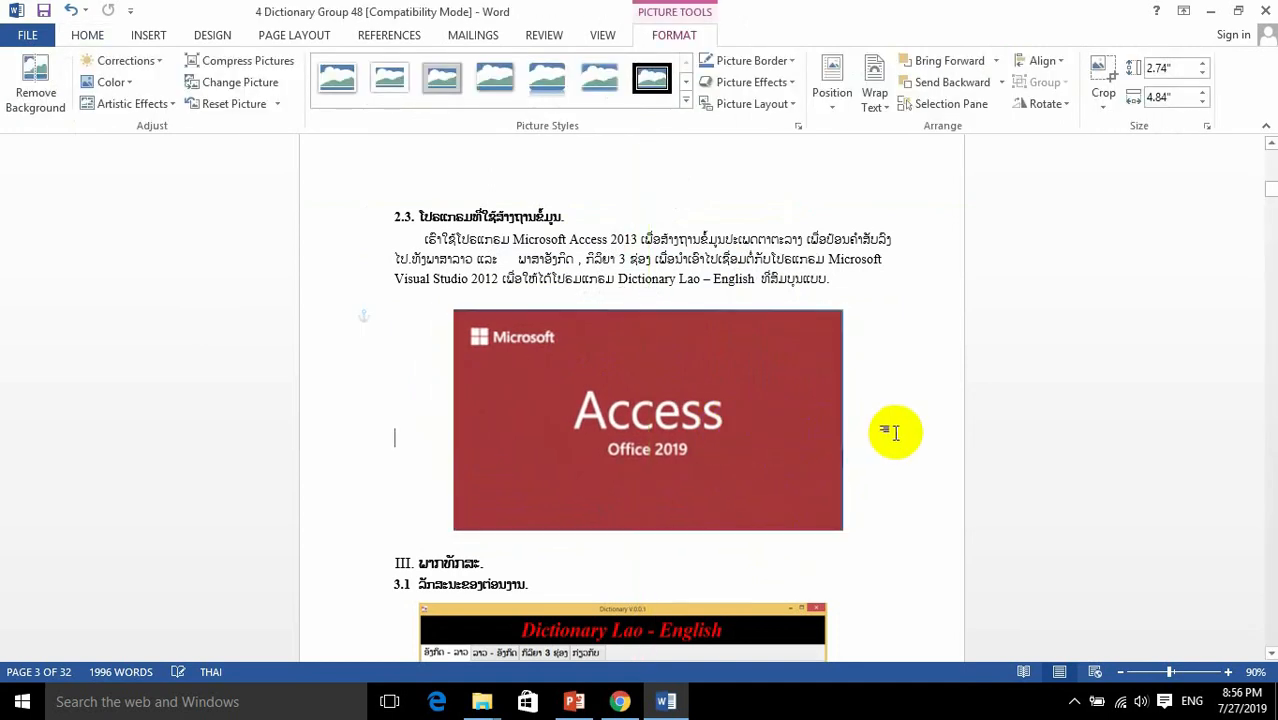
# Step: Review the placement of the logo on page 1 and the Access picture on page 3
pyautogui.scroll(8, 885, 420)
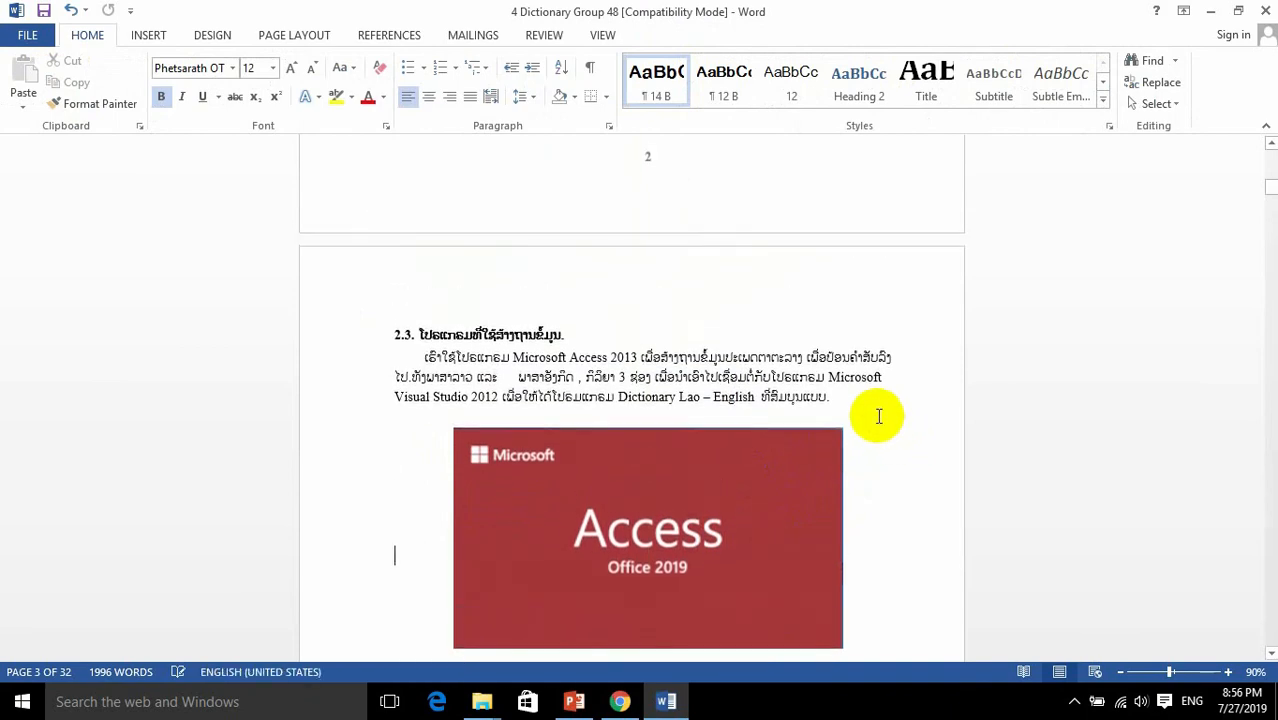
pyautogui.scroll(20, 822, 383)
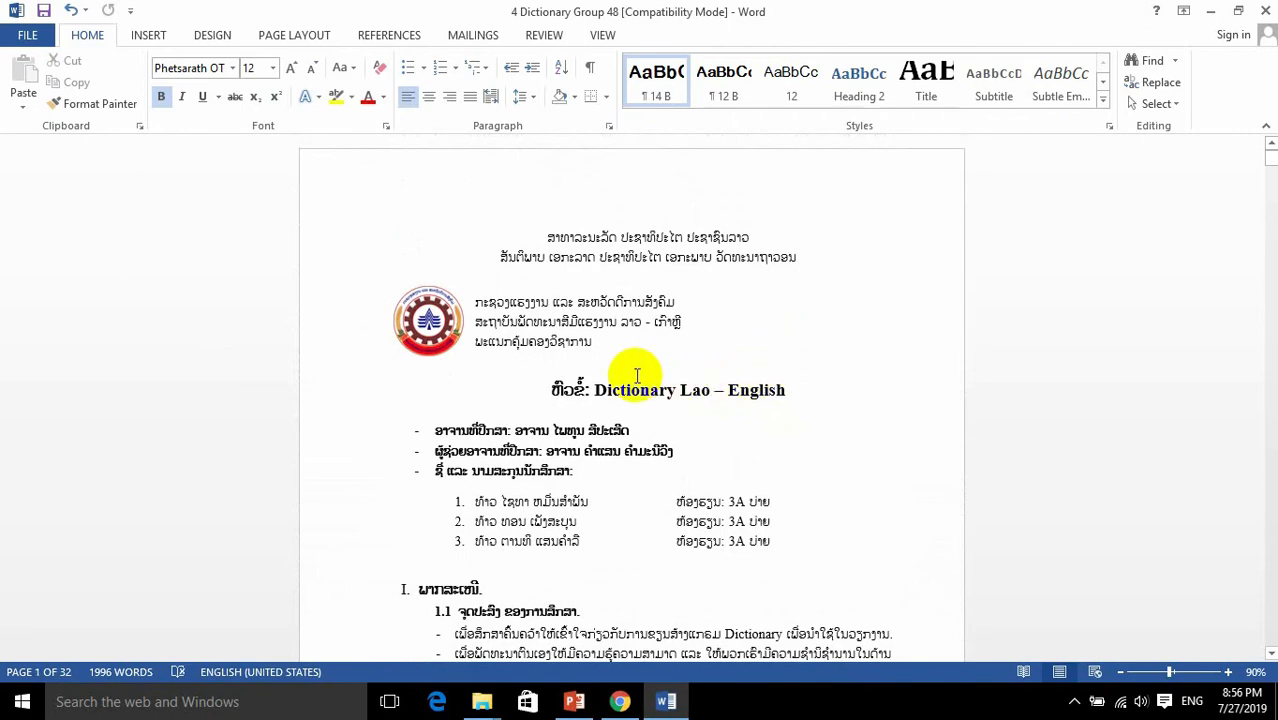
pyautogui.scroll(-4, 540, 357)
pyautogui.scroll(-20, 540, 357)
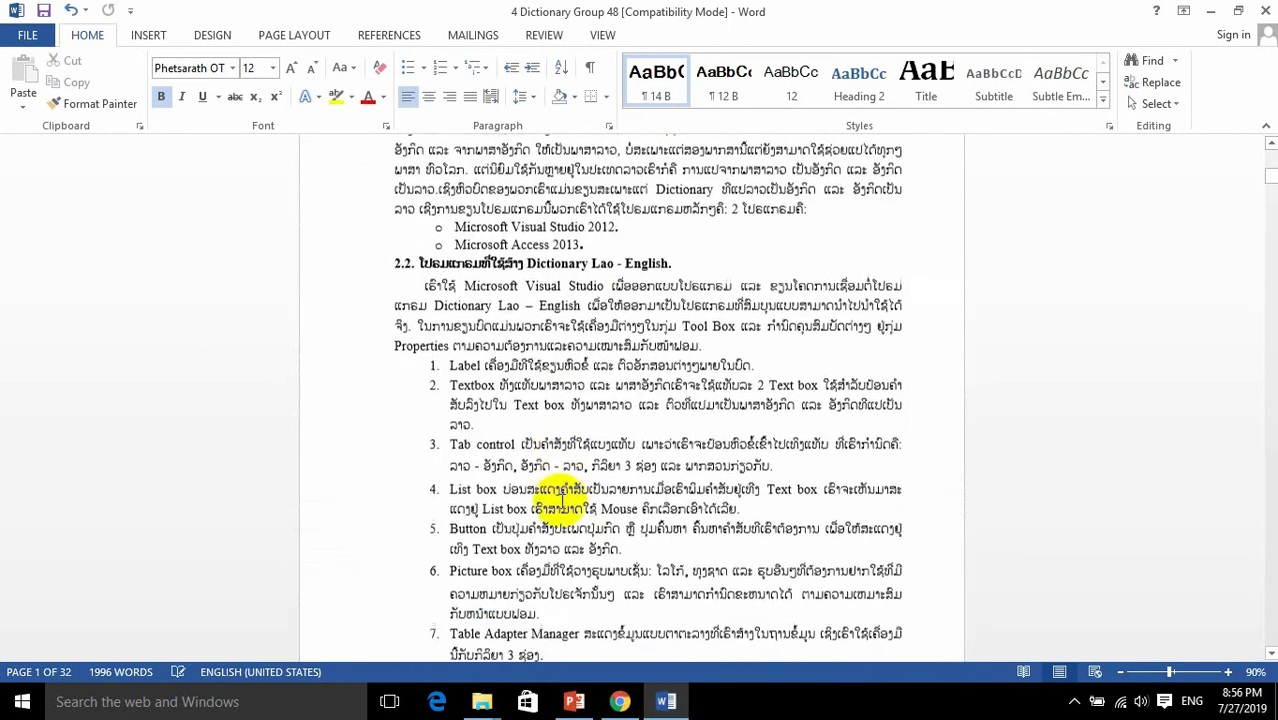
pyautogui.scroll(-8, 681, 527)
pyautogui.scroll(6, 654, 508)
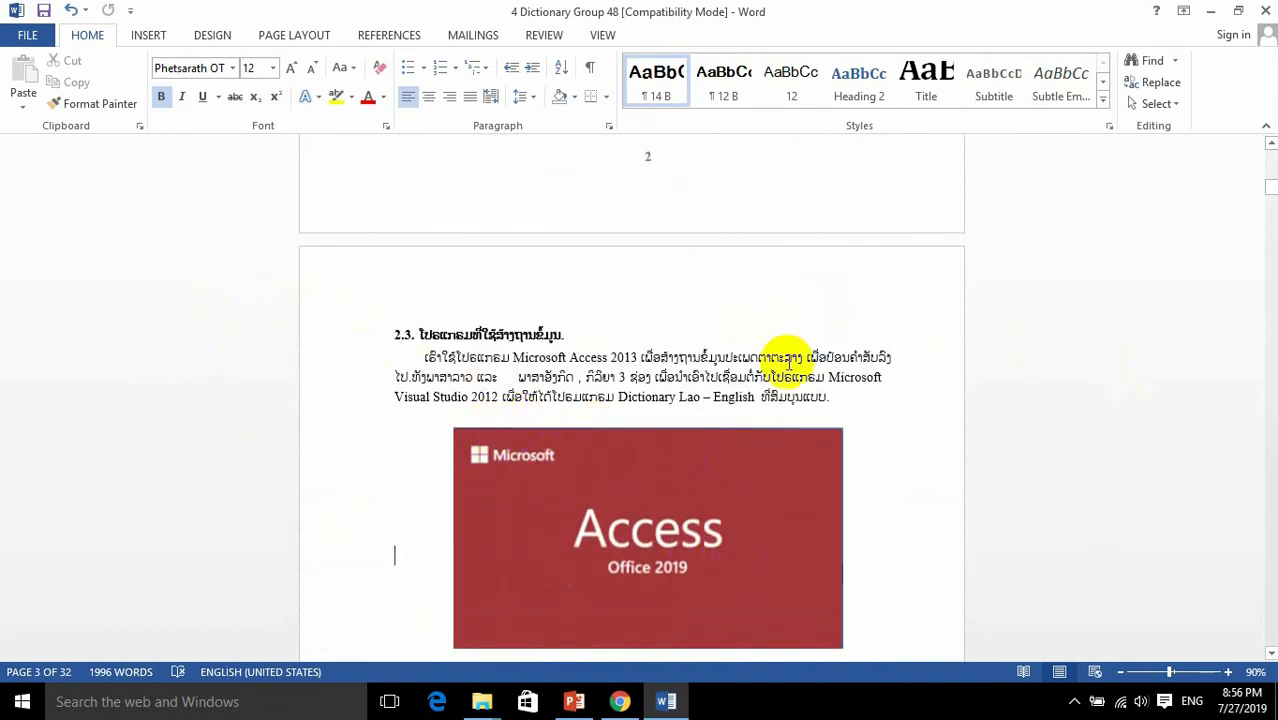
pyautogui.scroll(-3, 842, 556)
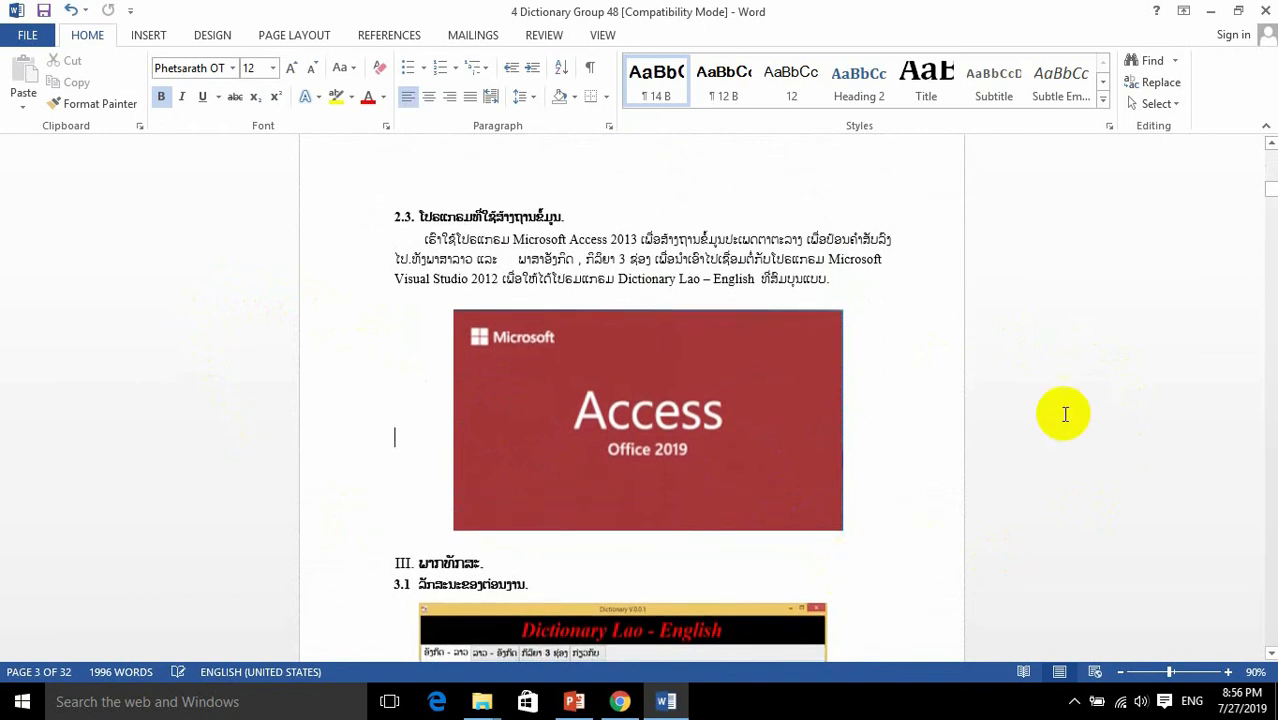
# Step: Minimize the report window to show the desktop, and refresh the desktop
pyautogui.click(1210, 15)
pyautogui.moveTo(1210, 15); pyautogui.dragTo(18, 706)
pyautogui.click(719, 476)
pyautogui.moveTo(1078, 40); pyautogui.dragTo(9, 628)
pyautogui.click(786, 365)
pyautogui.click(830, 417)
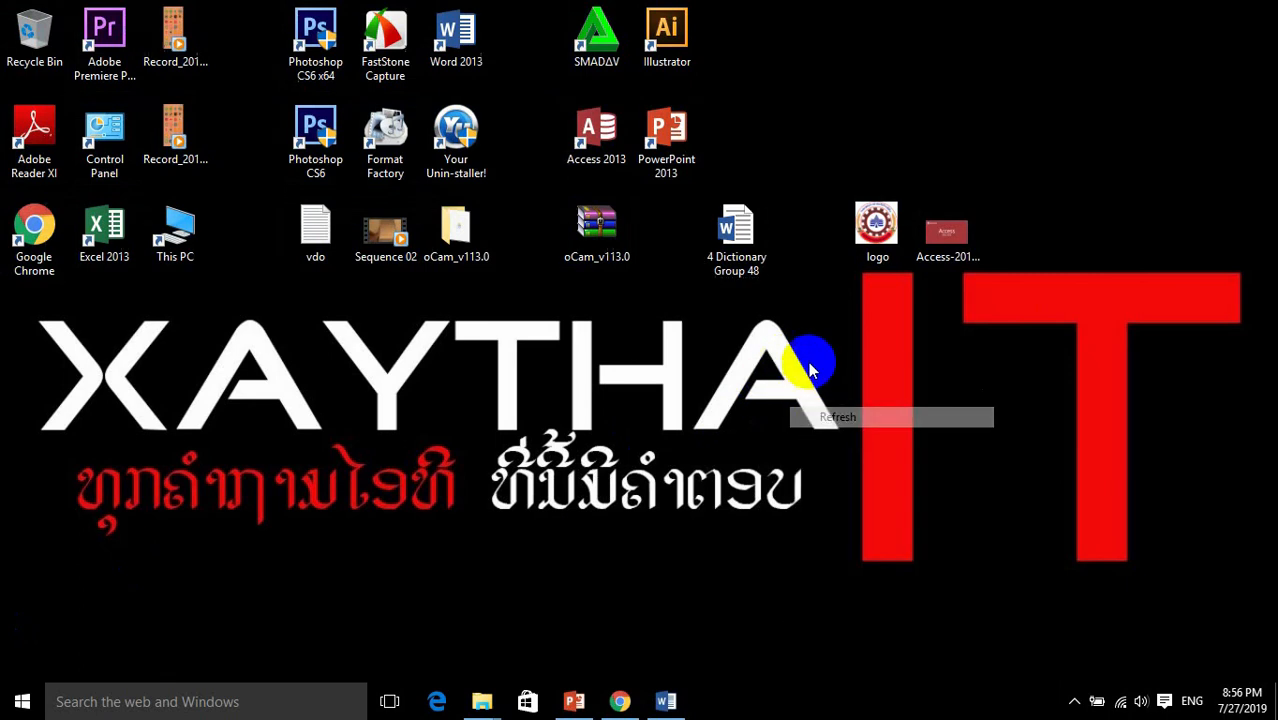
pyautogui.rightClick(812, 364)
pyautogui.click(845, 413)
pyautogui.rightClick(843, 406)
pyautogui.click(870, 459)
pyautogui.moveTo(1096, 6); pyautogui.dragTo(12, 700)
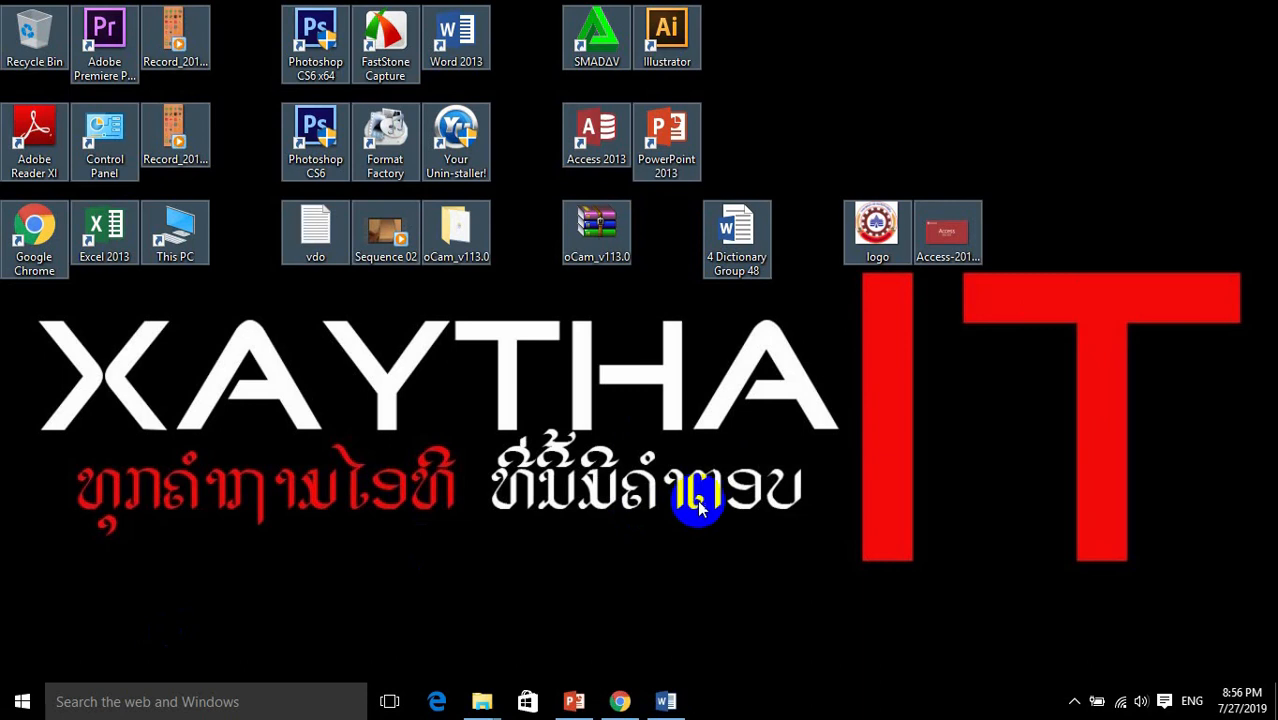
pyautogui.rightClick(699, 437)
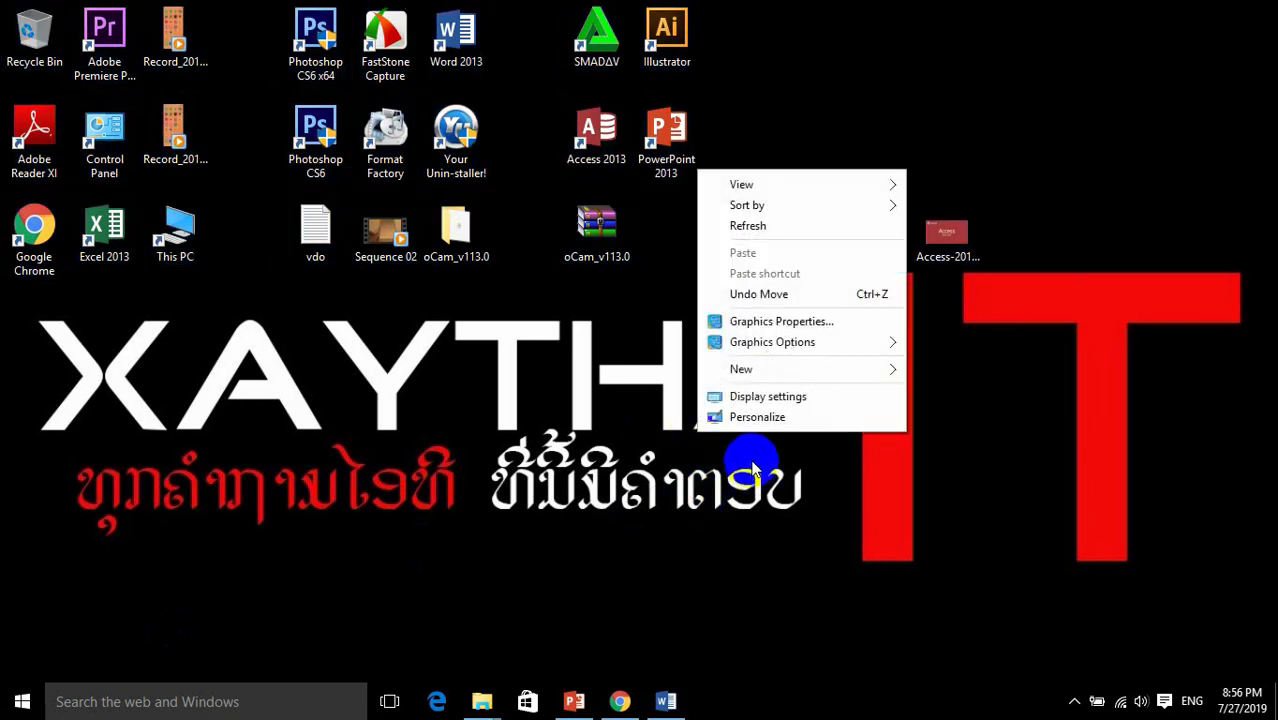
pyautogui.click(752, 228)
pyautogui.rightClick(735, 372)
pyautogui.click(783, 431)
pyautogui.rightClick(780, 434)
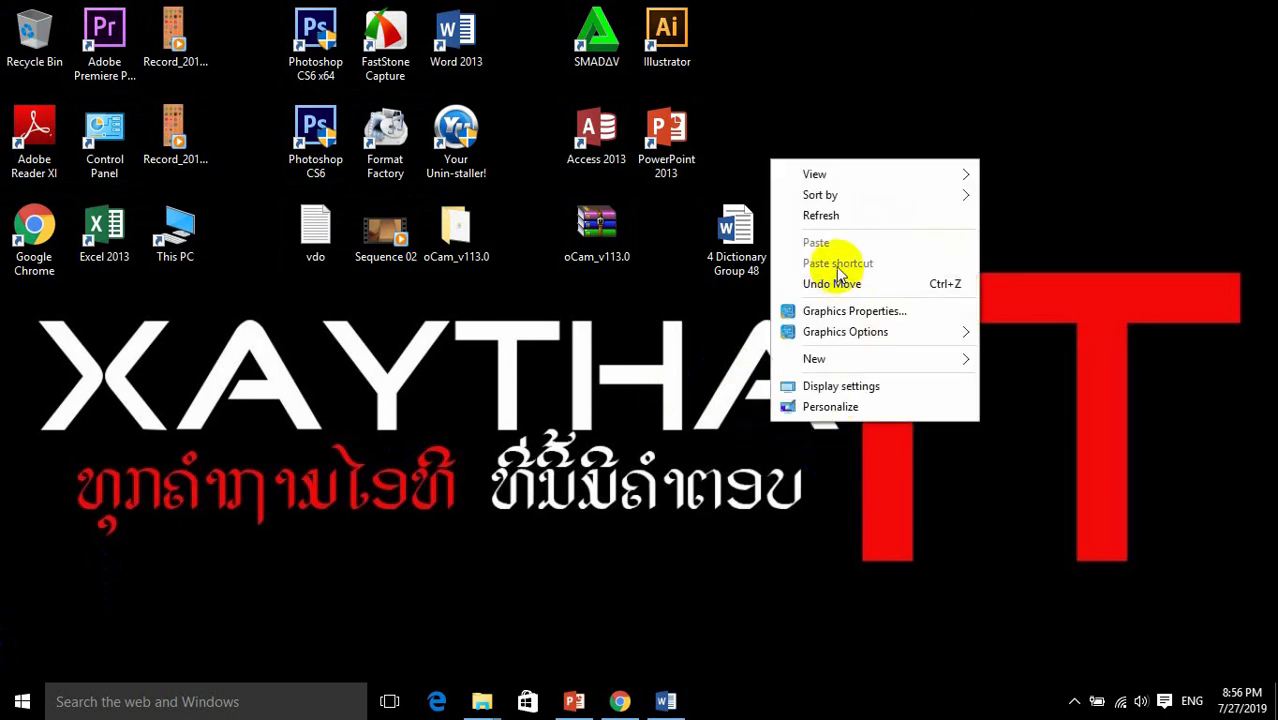
pyautogui.click(826, 217)
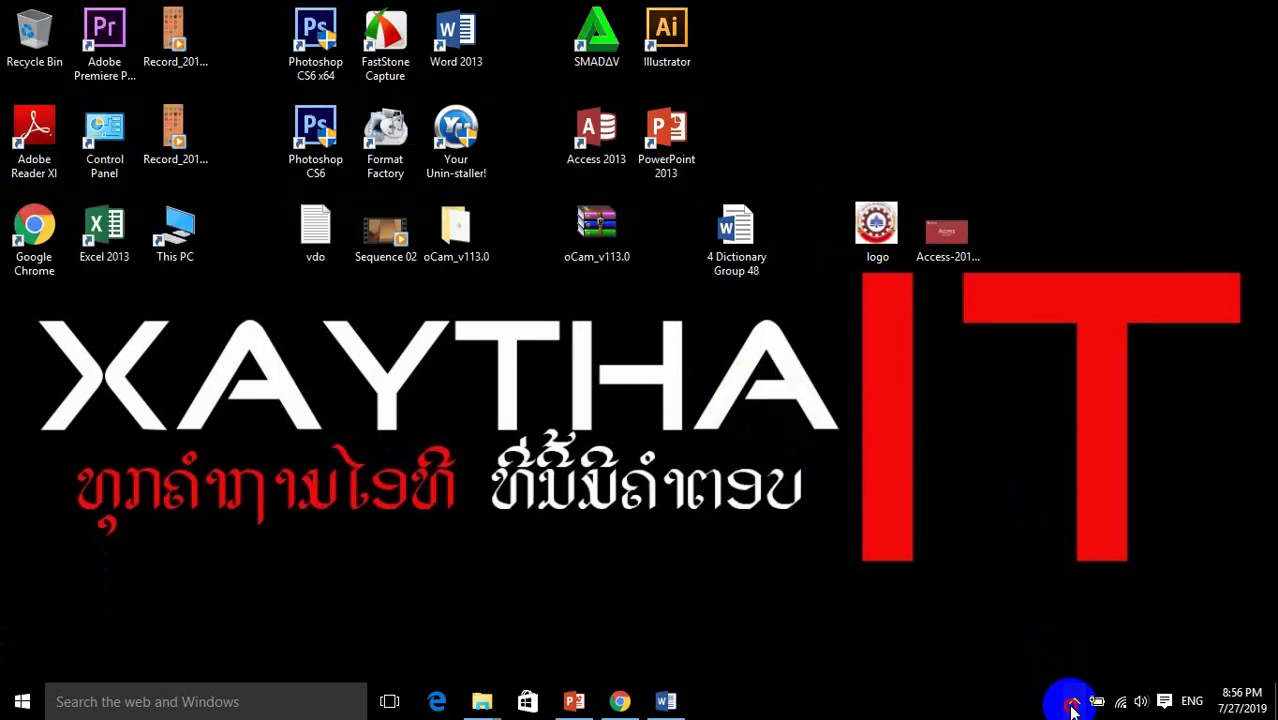